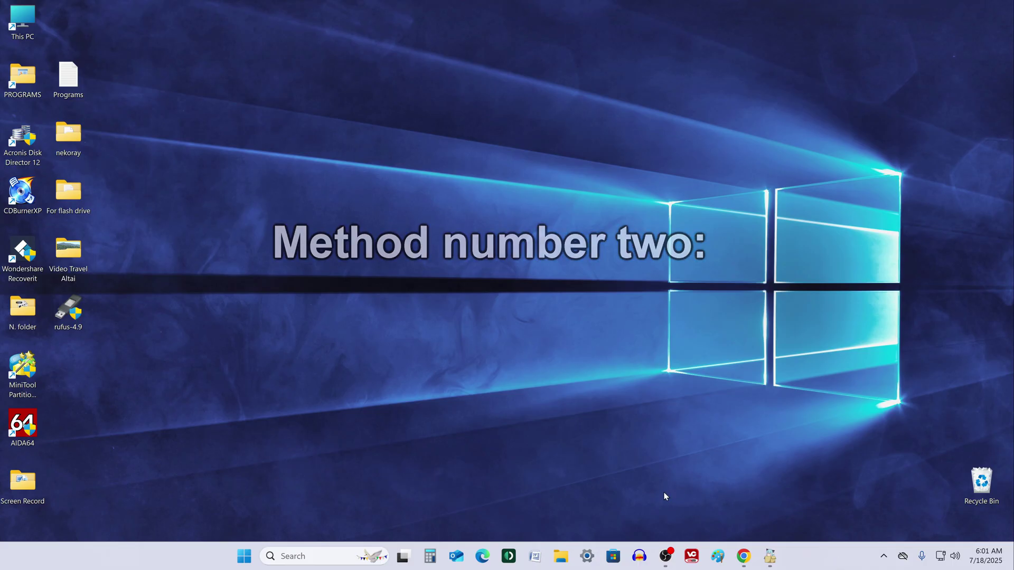
# Check the drives in This PC, including the empty 57.7 GB USB Drive (D:).
pyautogui.click(560, 557)
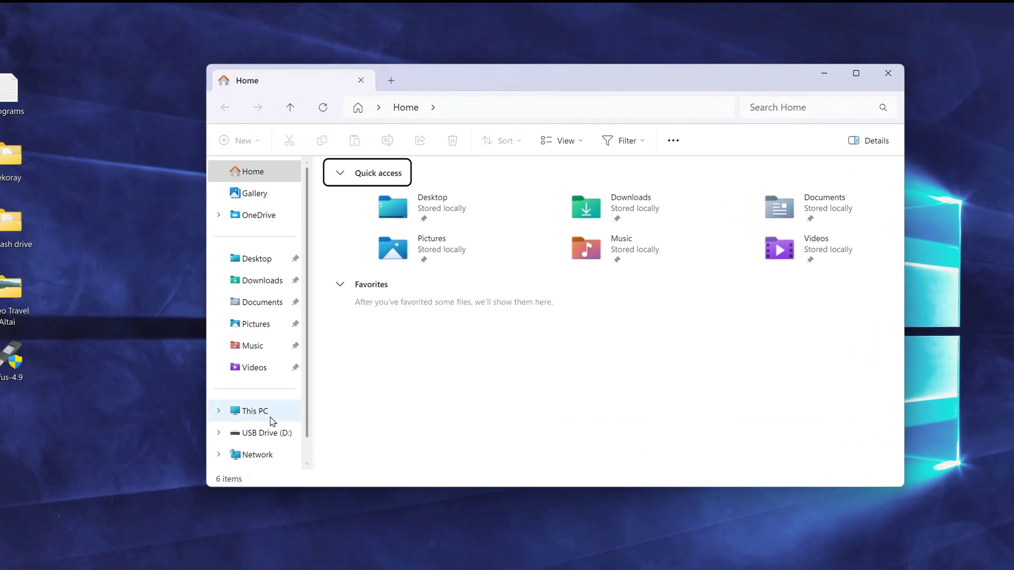
pyautogui.click(272, 422)
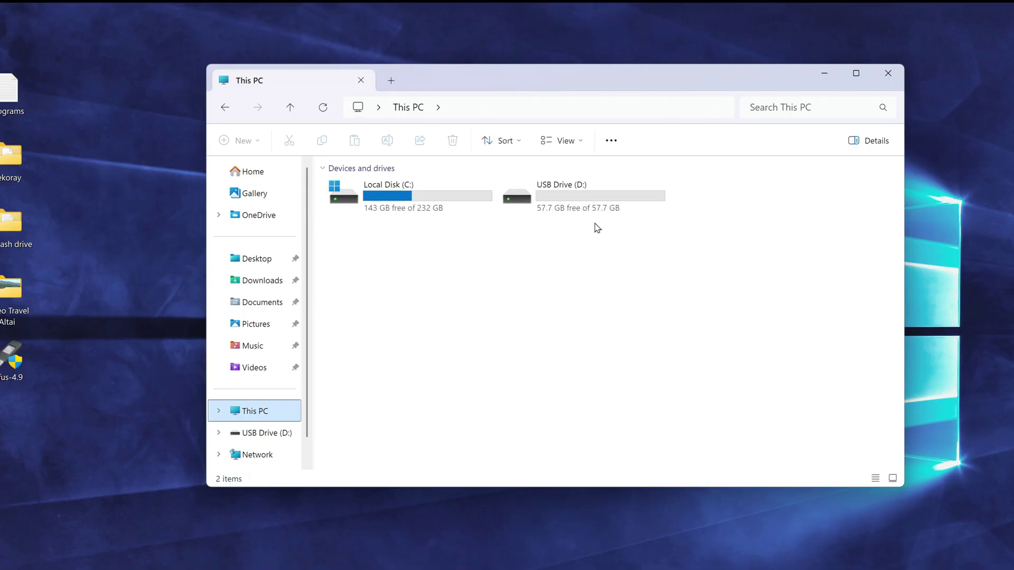
pyautogui.click(888, 73)
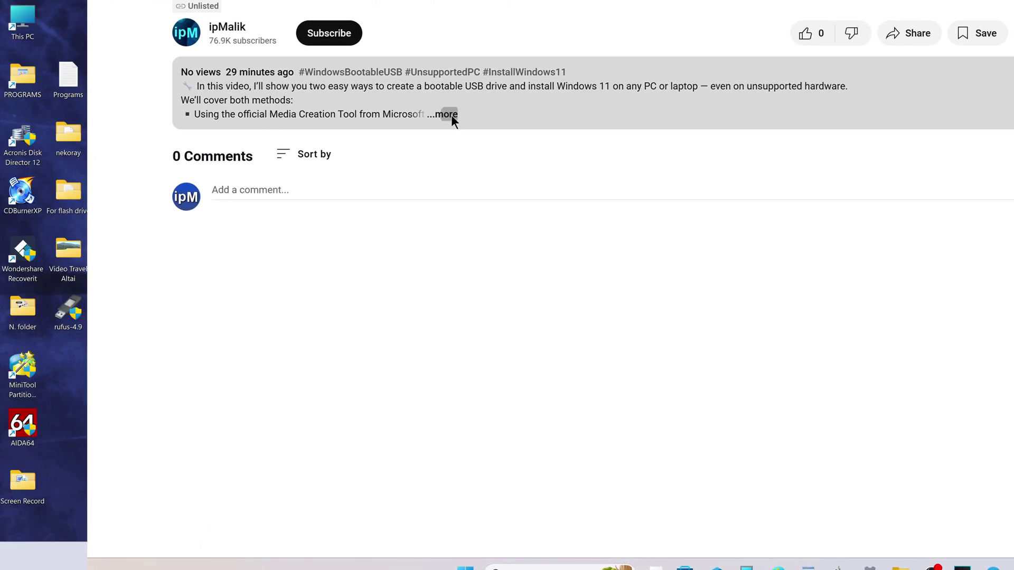
# Follow the video description's Microsoft link, download mediacreationtool.exe (10.5 MB), and close Chrome.
pyautogui.click(448, 114)
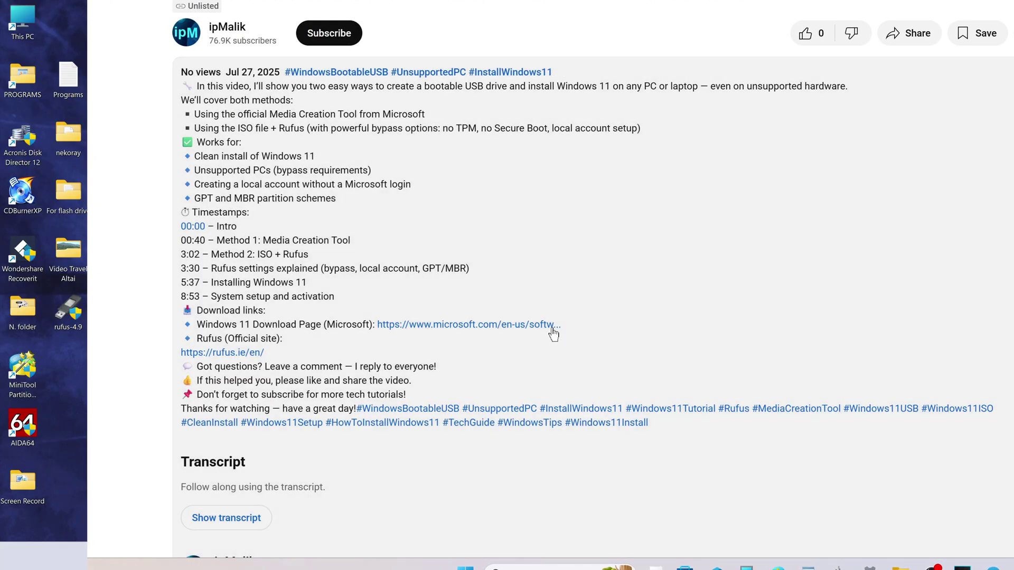
pyautogui.click(450, 324)
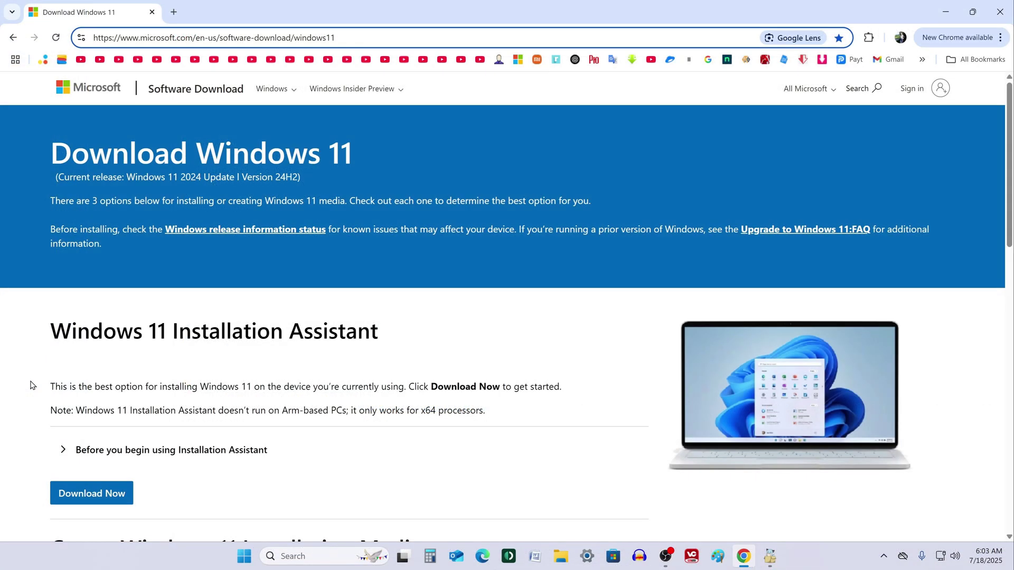
pyautogui.scroll(-8, 30, 385)
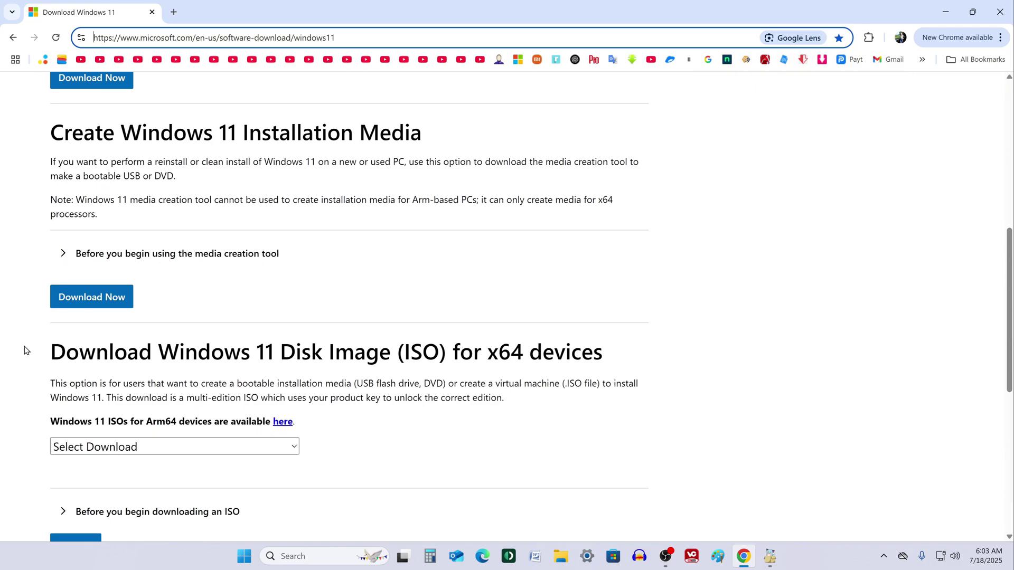
pyautogui.click(62, 256)
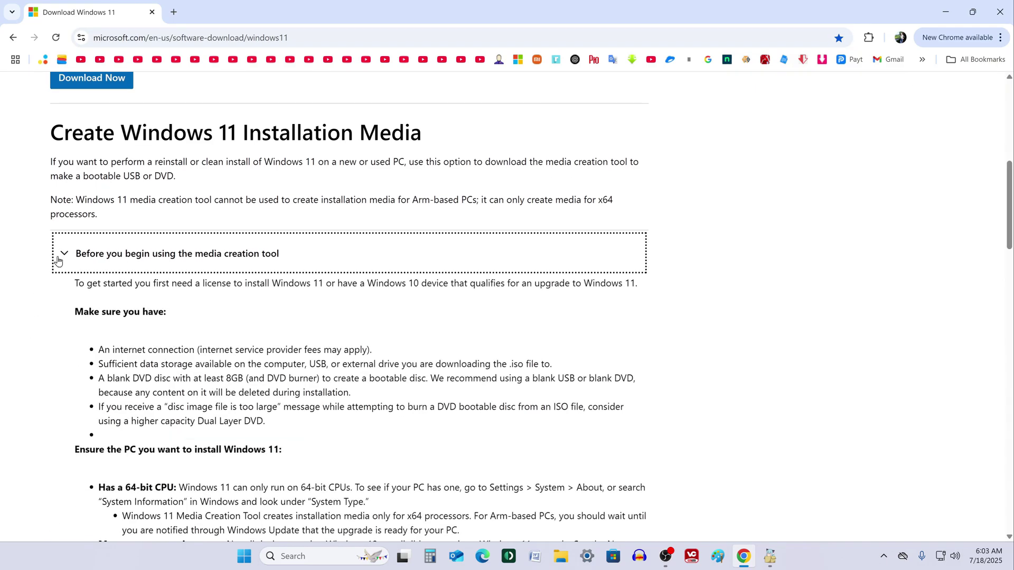
pyautogui.scroll(-6, 34, 301)
pyautogui.scroll(5, 35, 305)
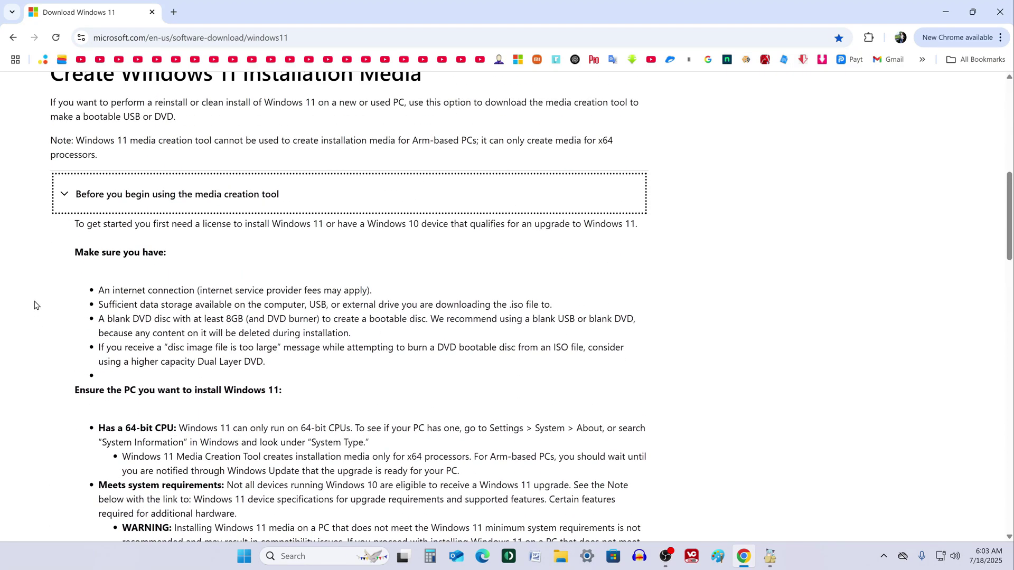
pyautogui.click(66, 195)
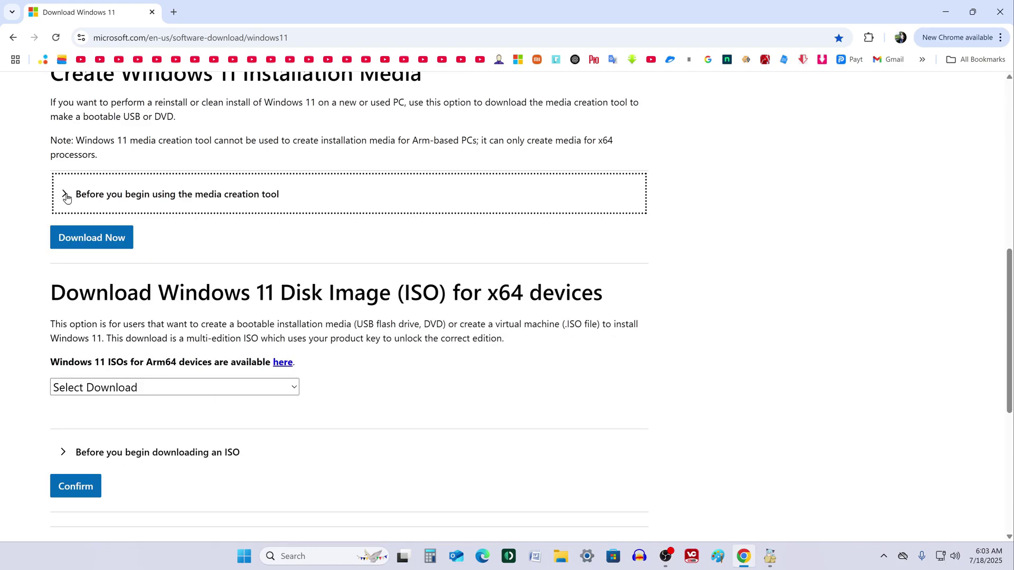
pyautogui.click(122, 246)
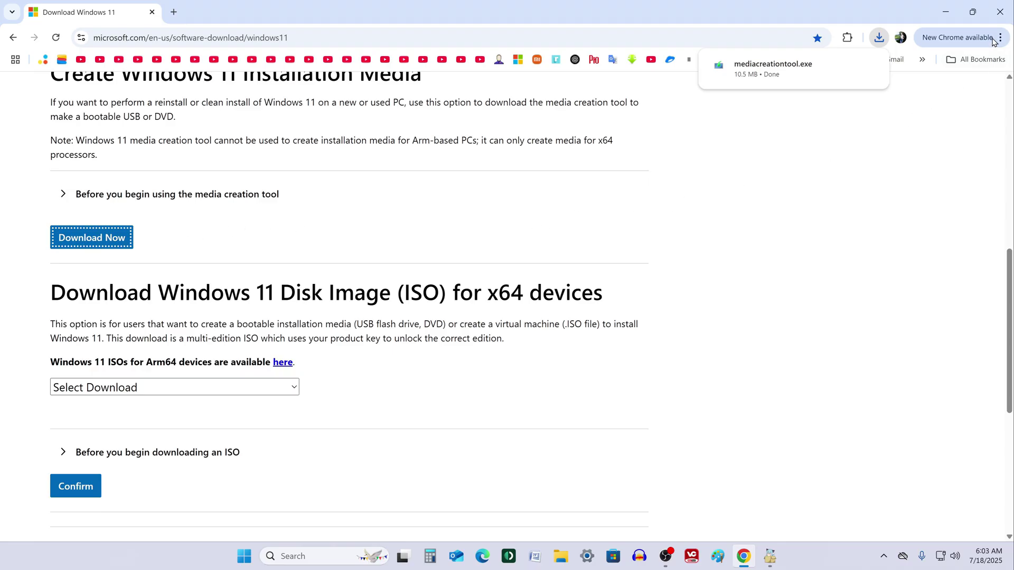
pyautogui.click(1000, 19)
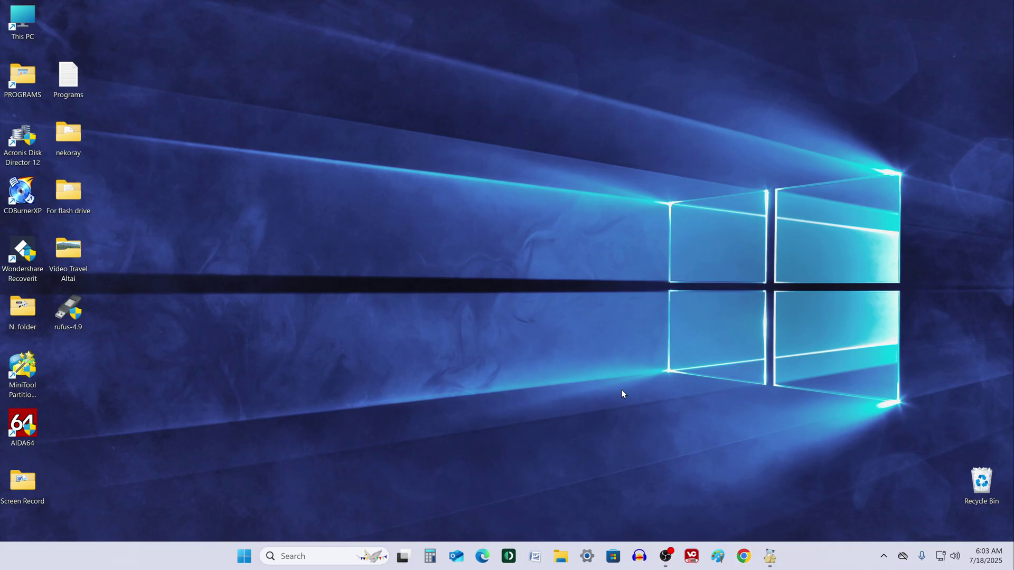
# Run mediacreationtool from the Downloads folder to start Windows 11 Setup, then close Explorer.
pyautogui.click(568, 554)
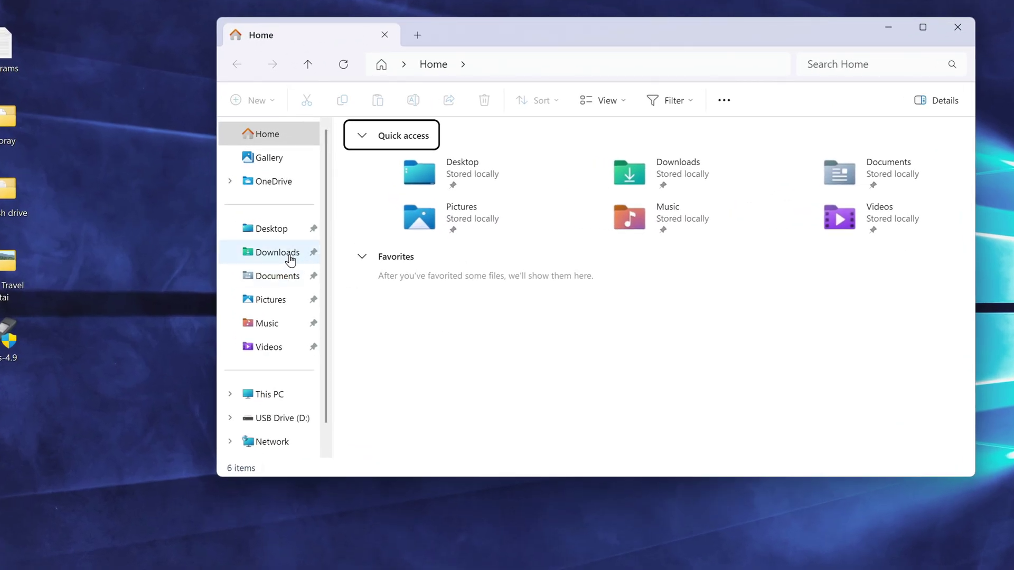
pyautogui.click(290, 259)
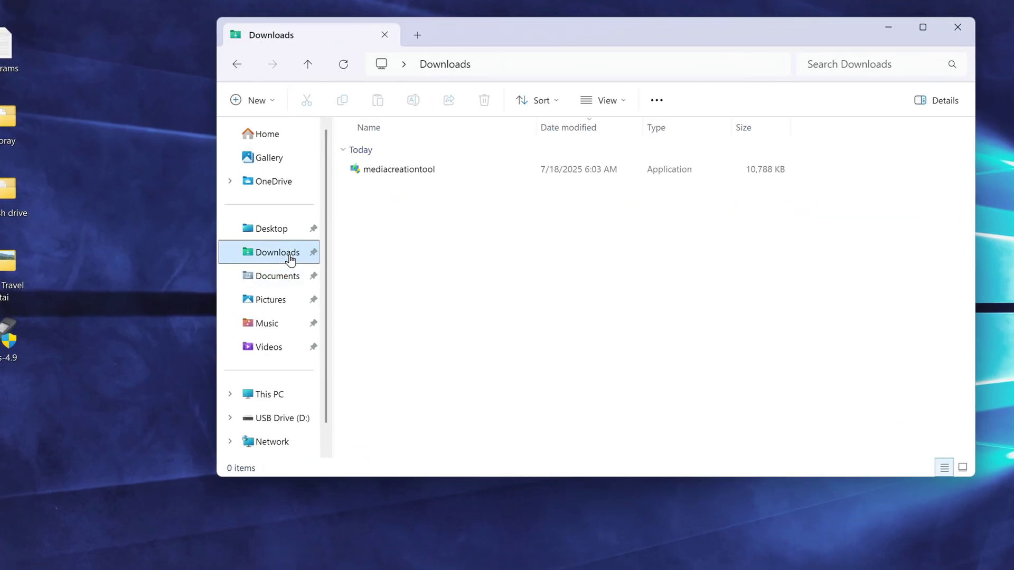
pyautogui.click(390, 177)
pyautogui.doubleClick(390, 177)
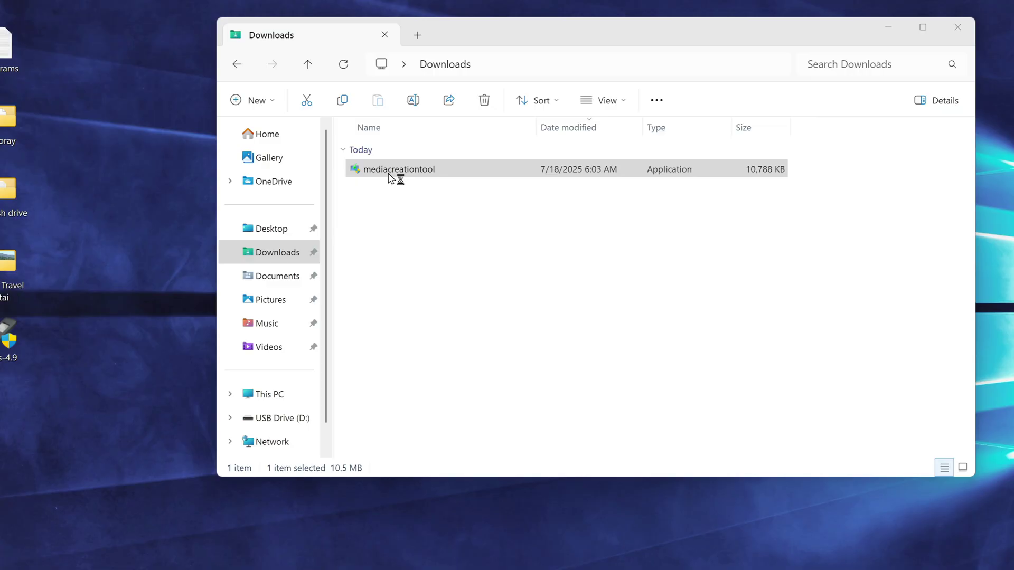
pyautogui.click(957, 28)
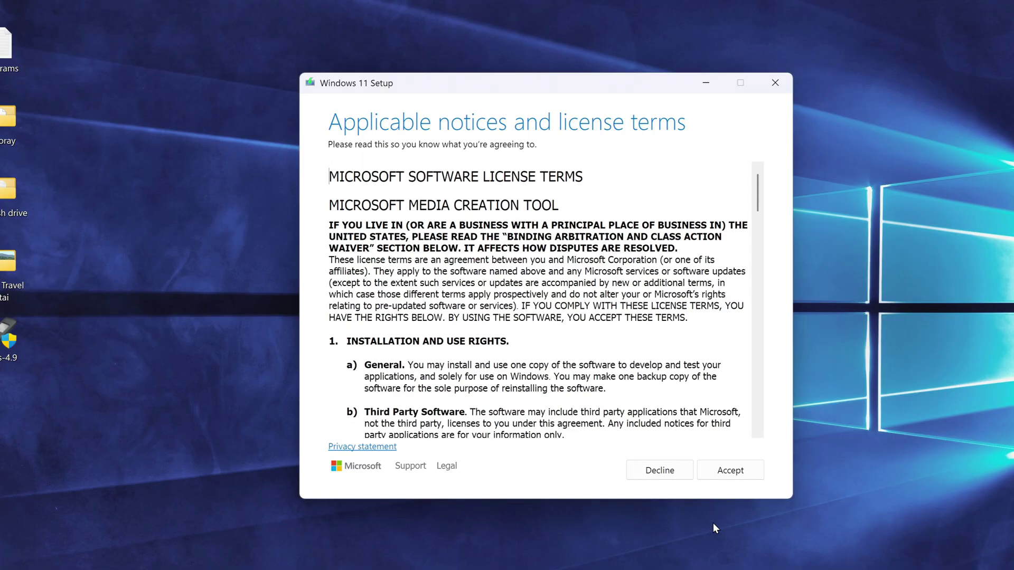
# Accept the license, keep English (United States) Windows 11, and write it to USB flash drive D:.
pyautogui.click(716, 478)
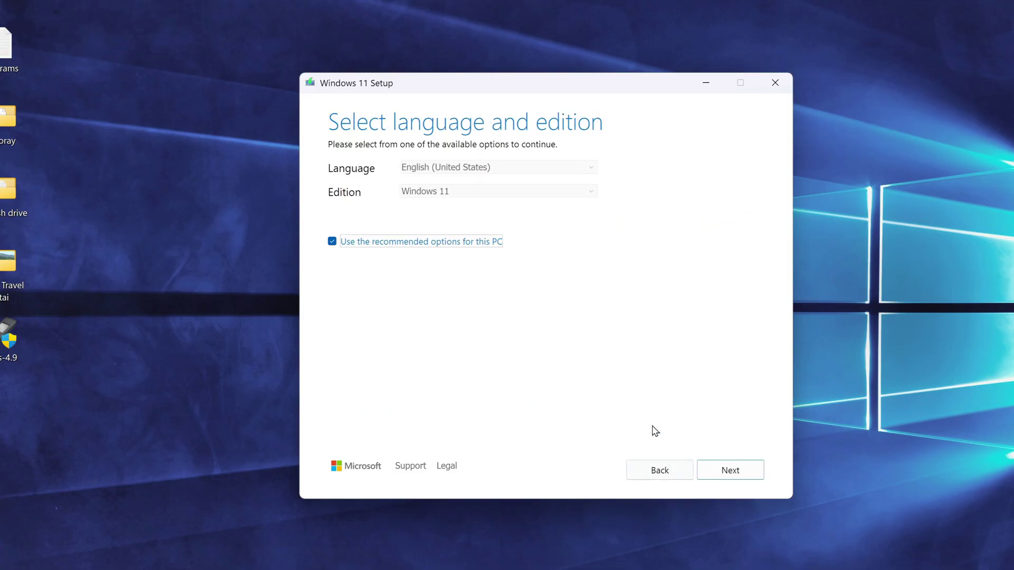
pyautogui.click(332, 241)
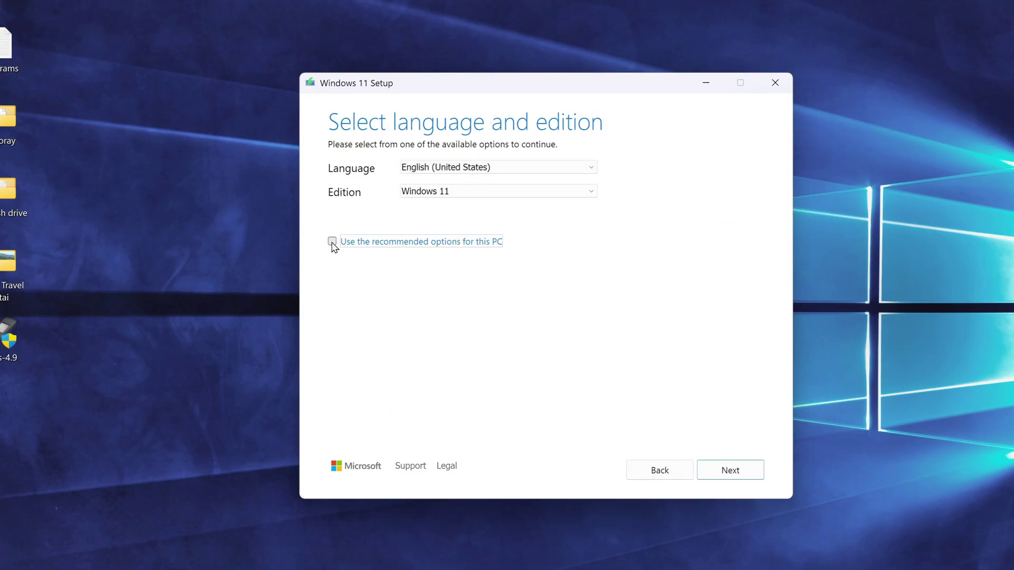
pyautogui.click(586, 172)
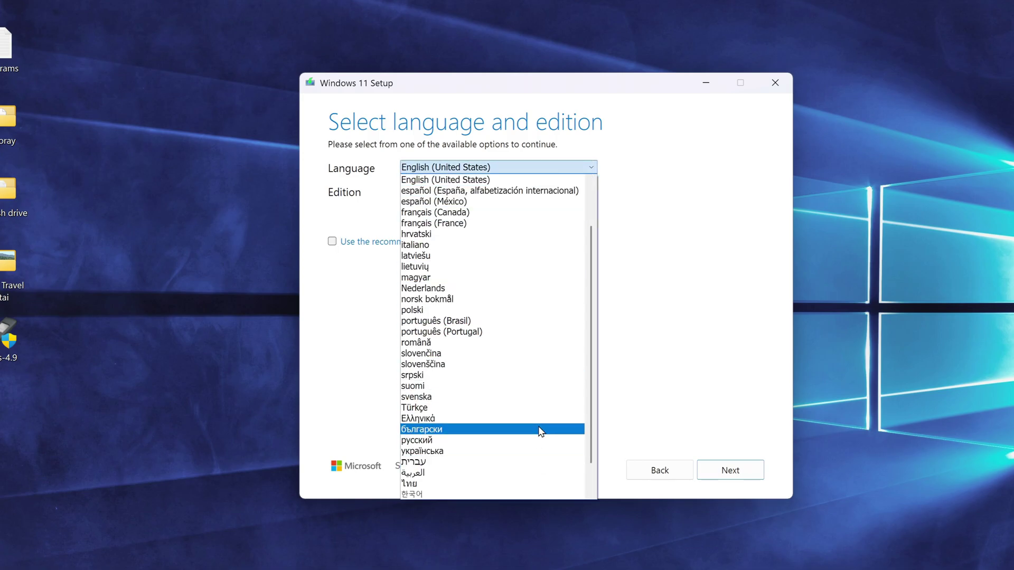
pyautogui.click(615, 212)
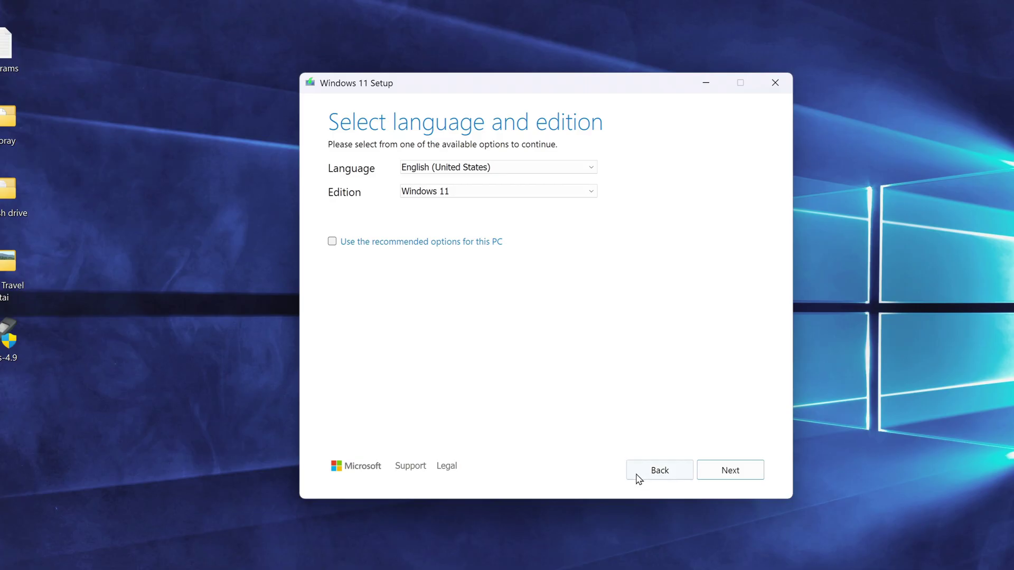
pyautogui.click(723, 482)
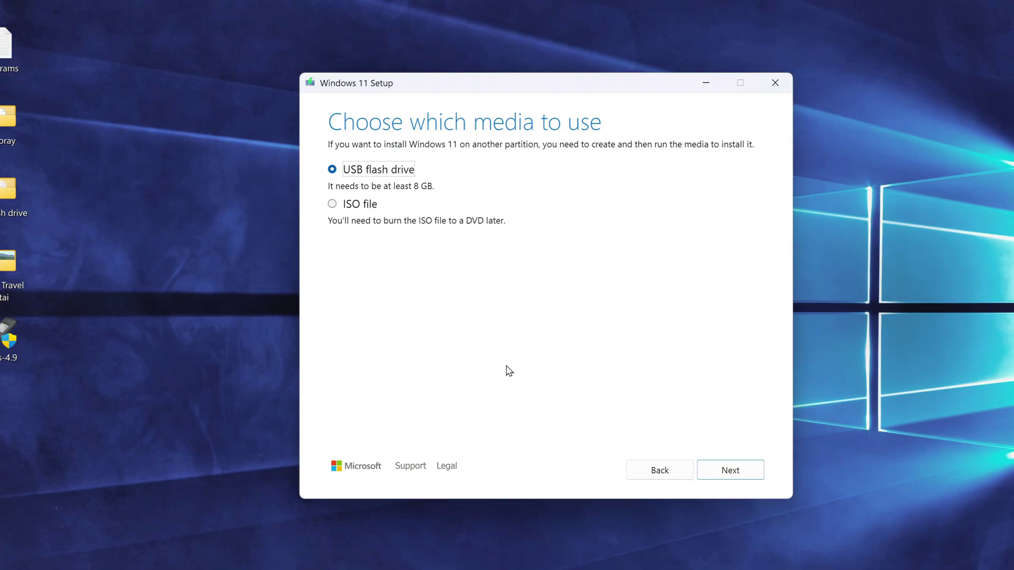
pyautogui.click(711, 479)
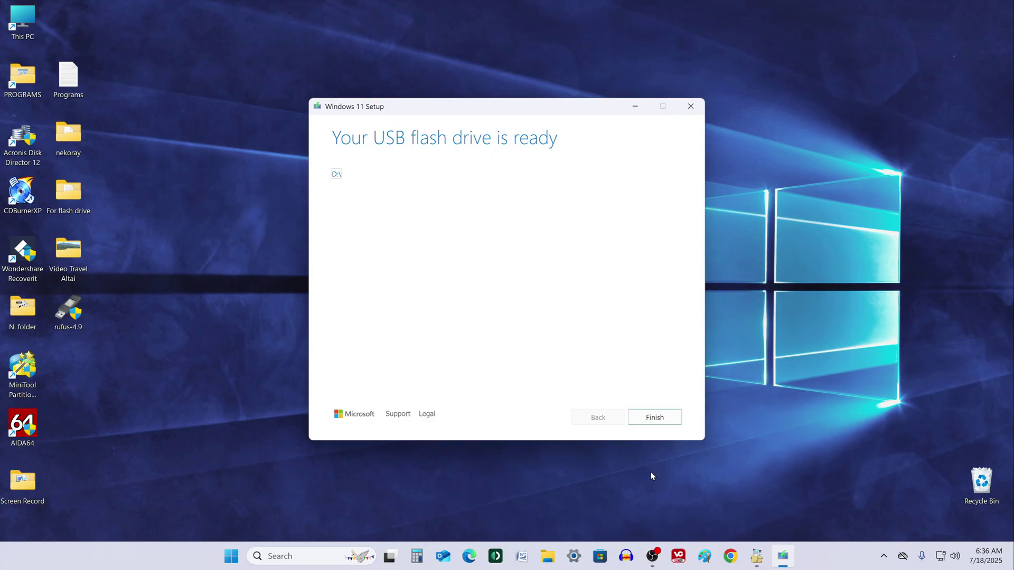
pyautogui.click(640, 423)
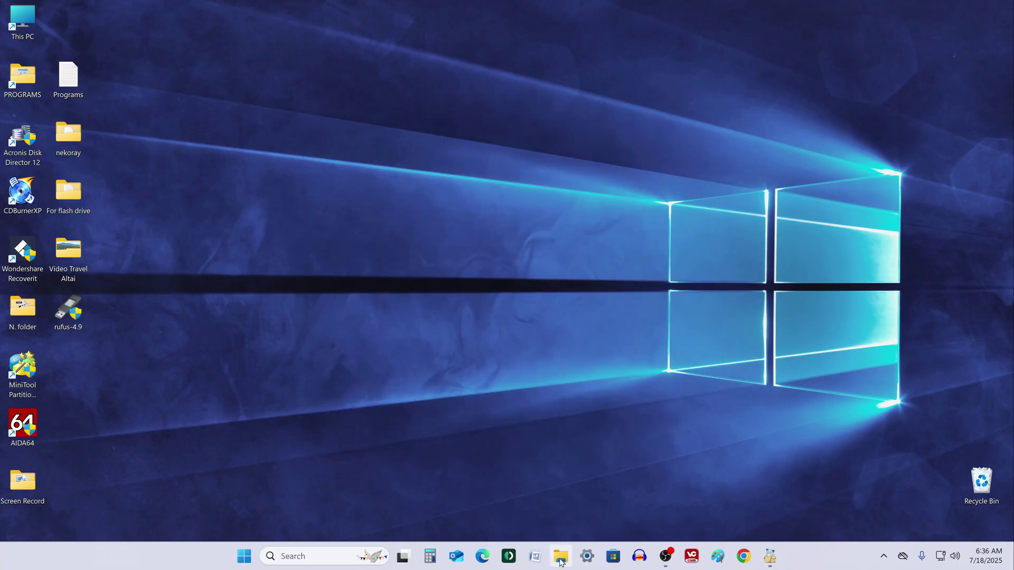
pyautogui.click(560, 556)
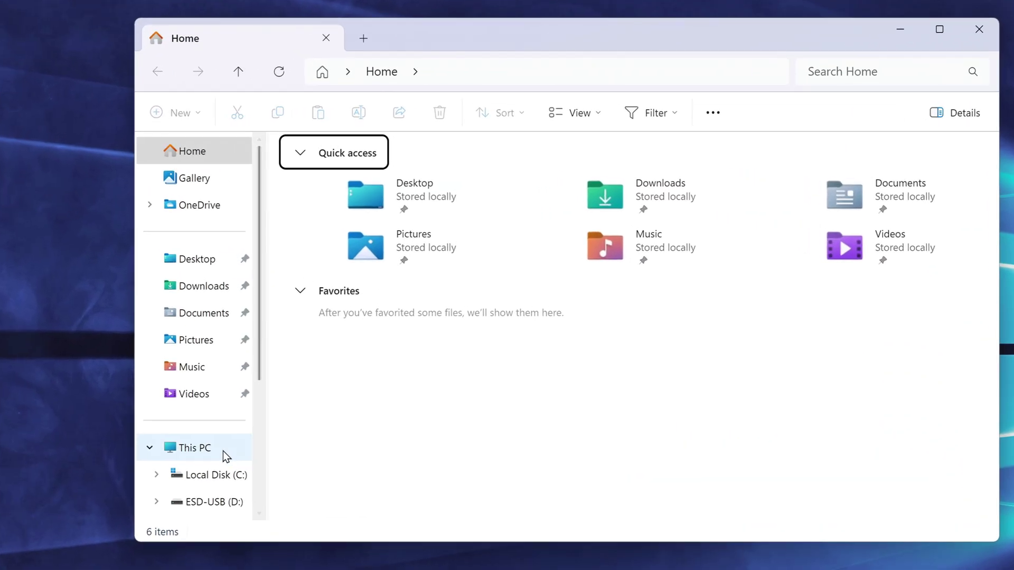
pyautogui.click(254, 415)
pyautogui.doubleClick(566, 187)
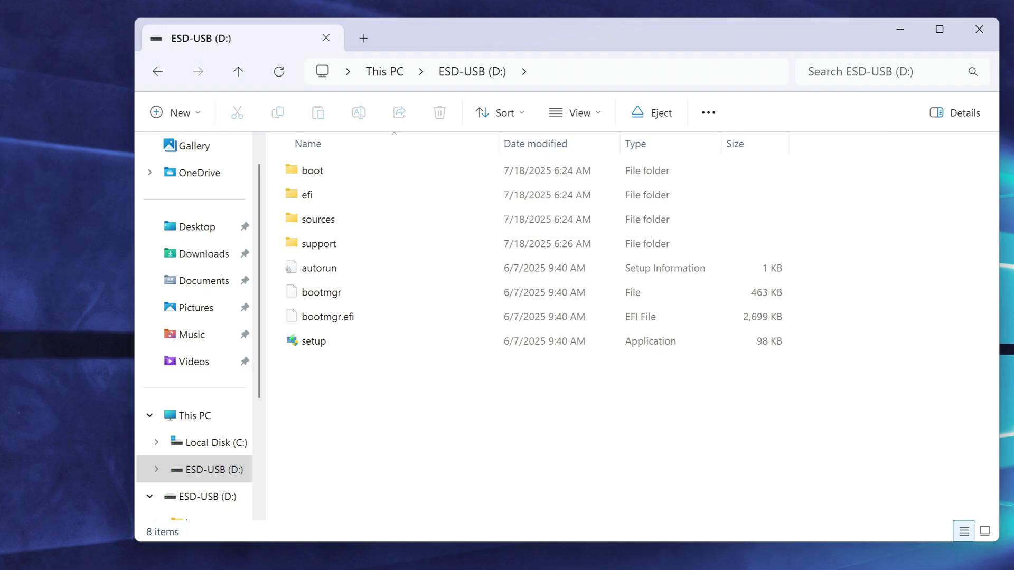
pyautogui.click(992, 34)
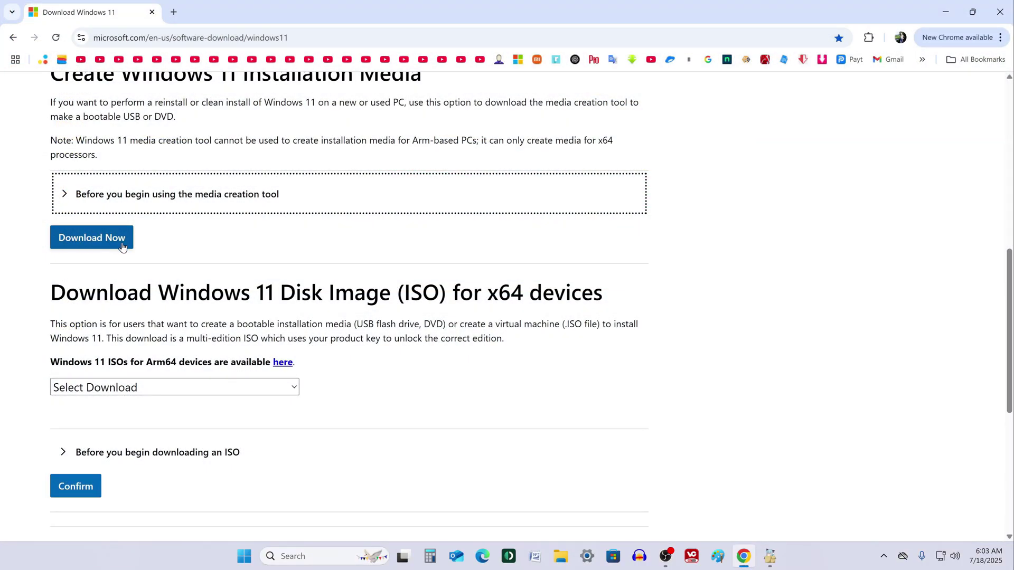
# Download mediacreationtool.exe (10.5 MB) again and bring up File Explorer.
pyautogui.click(119, 244)
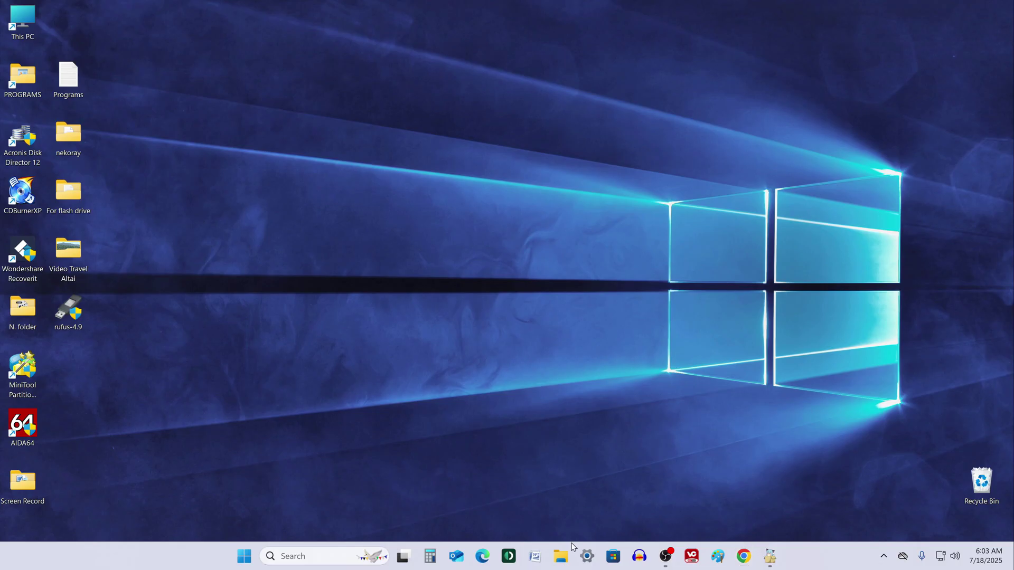
pyautogui.click(564, 552)
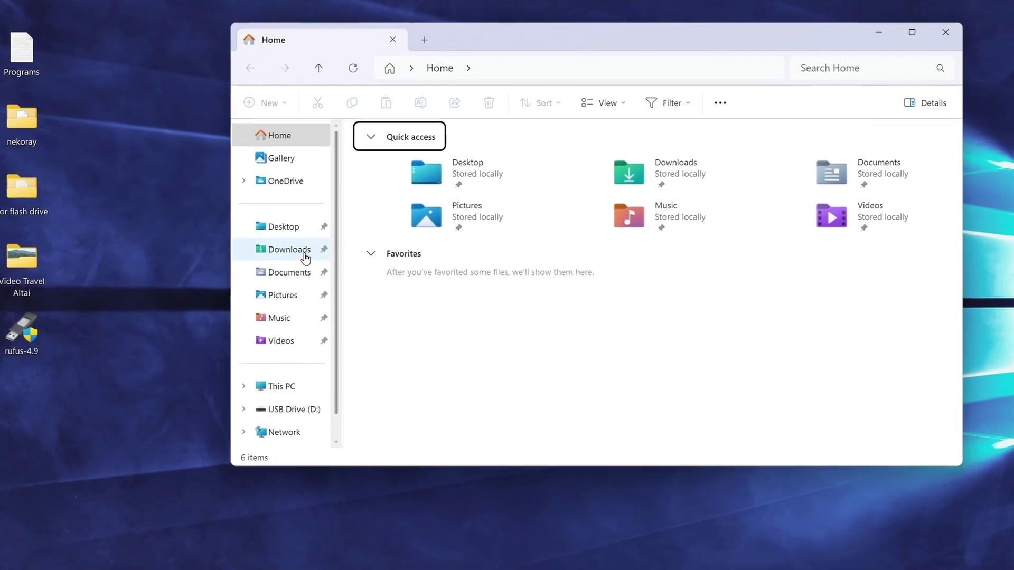
# Launch mediacreationtool from Downloads and accept the license terms.
pyautogui.click(289, 243)
pyautogui.doubleClick(401, 169)
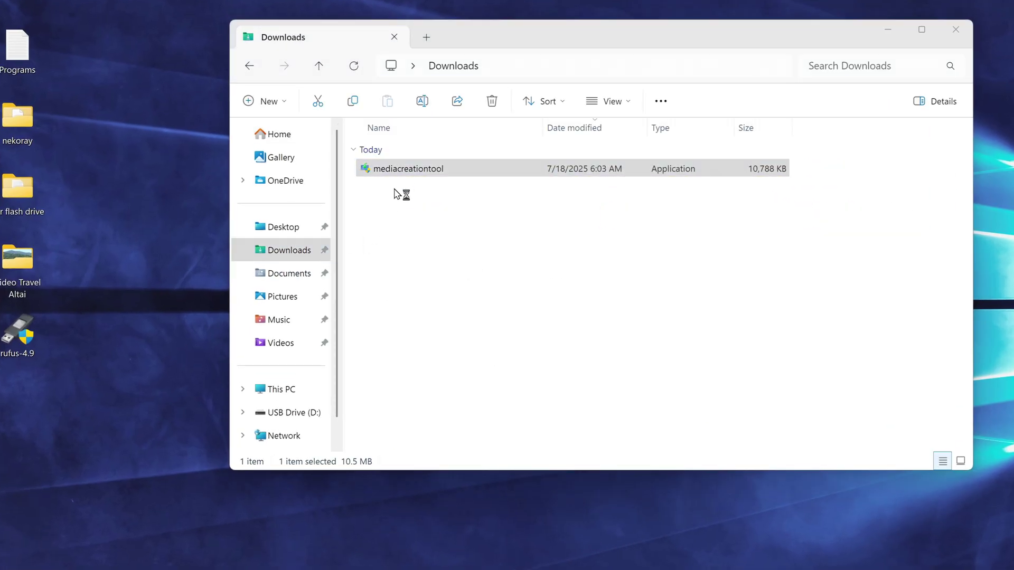
pyautogui.click(956, 29)
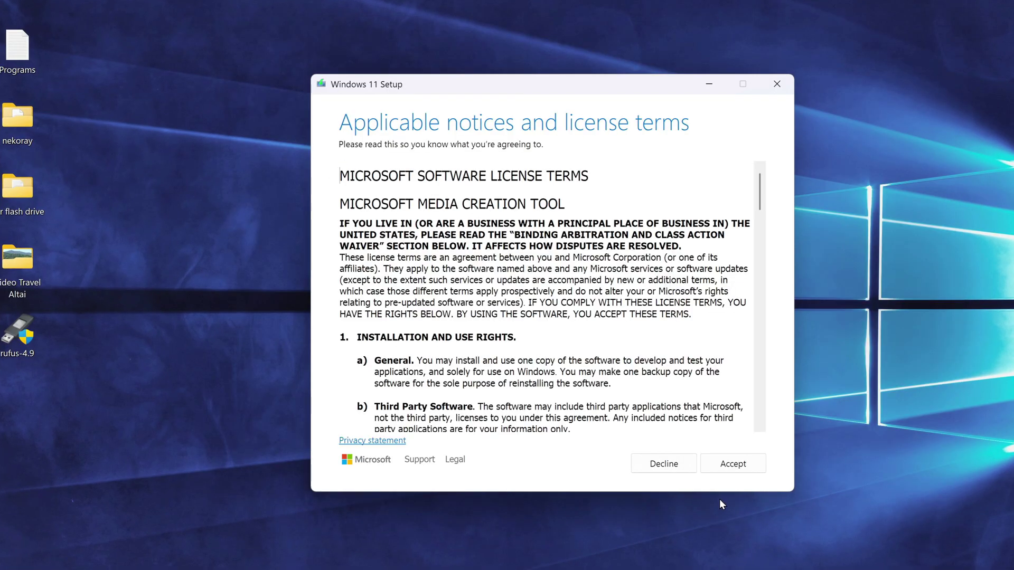
pyautogui.click(720, 469)
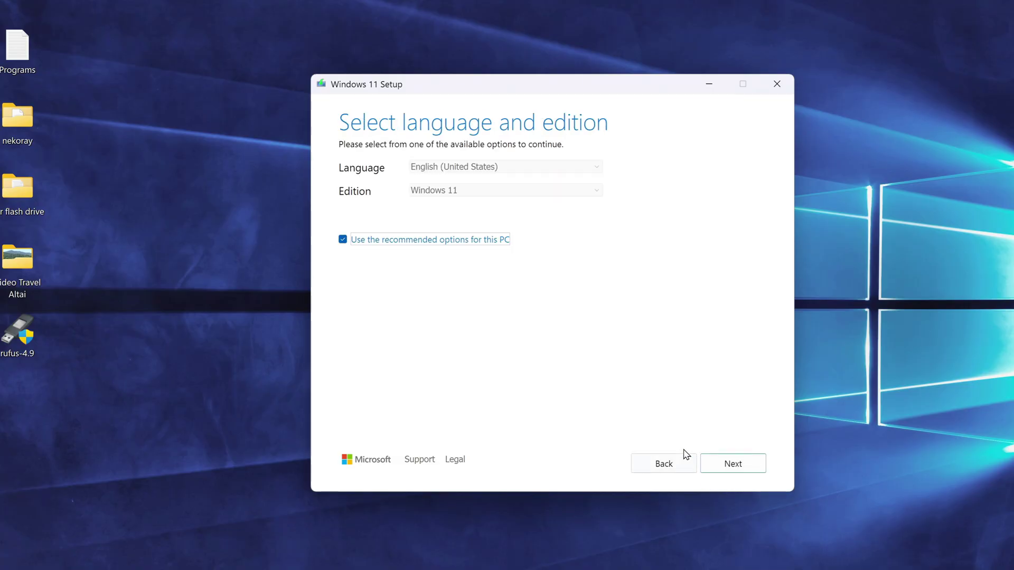
# Untick recommended options and keep English (United States) with the Windows 11 edition.
pyautogui.click(343, 239)
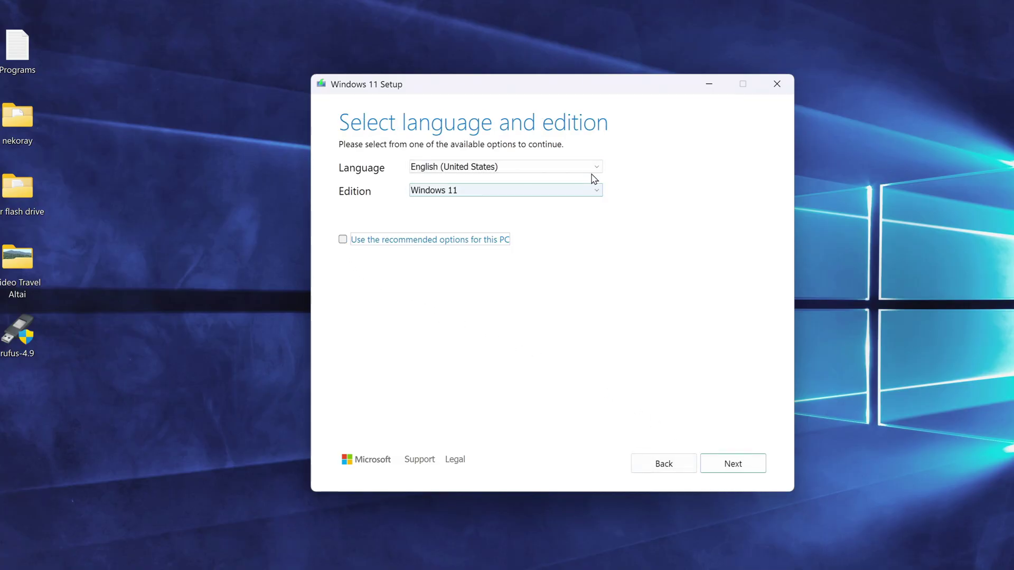
pyautogui.click(593, 168)
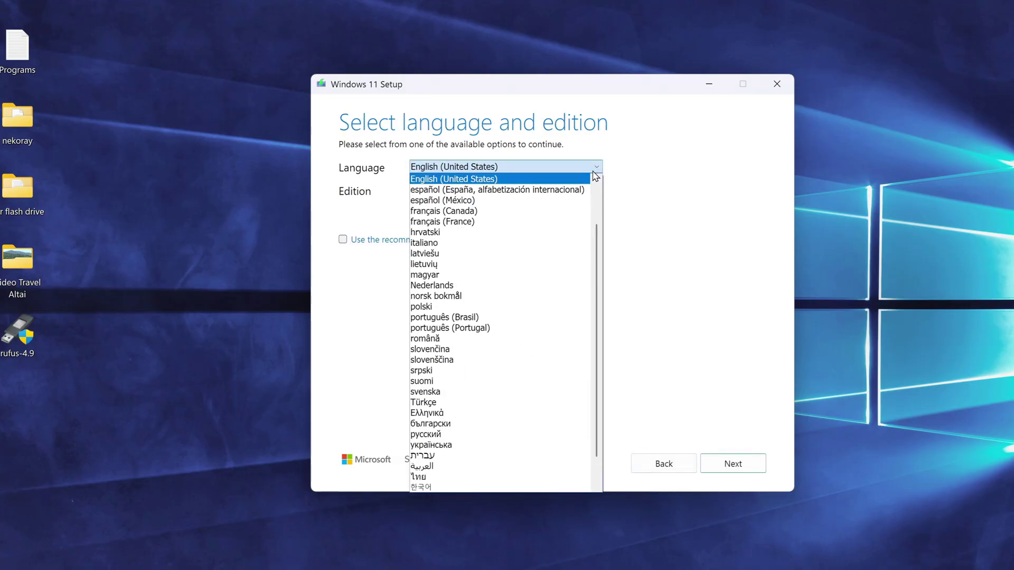
pyautogui.click(627, 206)
pyautogui.click(727, 475)
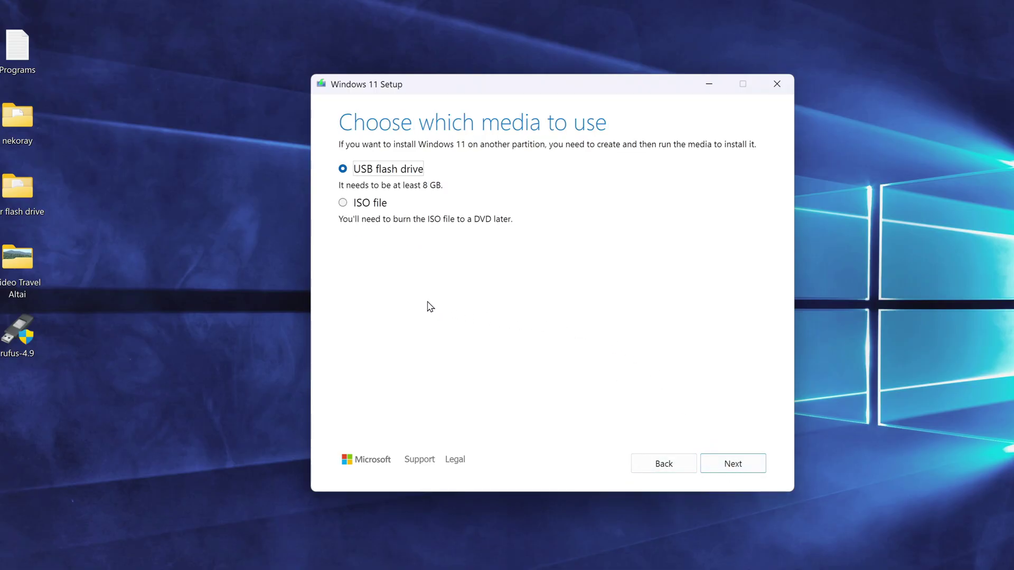
# Create the ISO file as Windows.iso on the Desktop and finish setup.
pyautogui.click(342, 204)
pyautogui.click(715, 469)
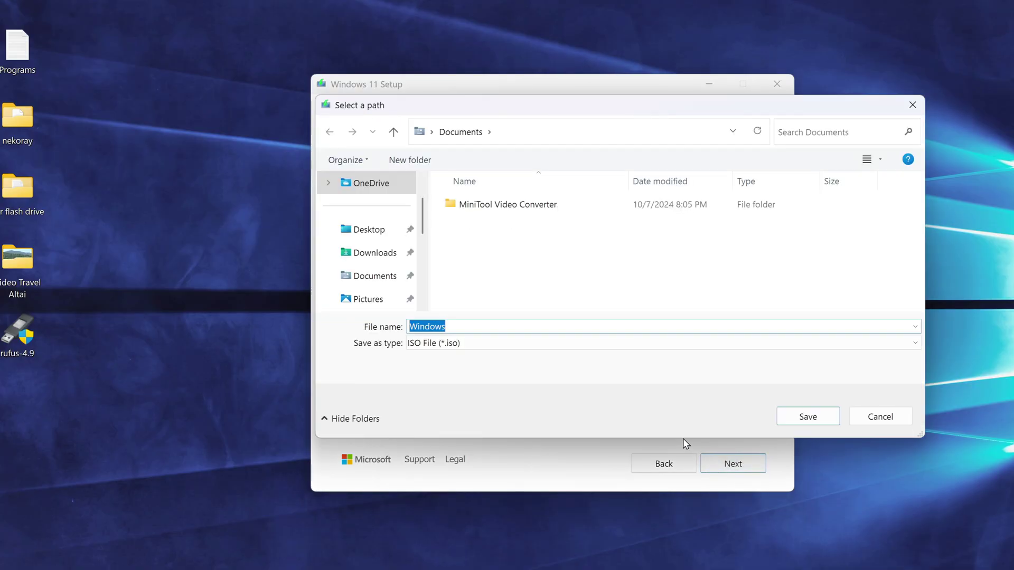
pyautogui.click(376, 232)
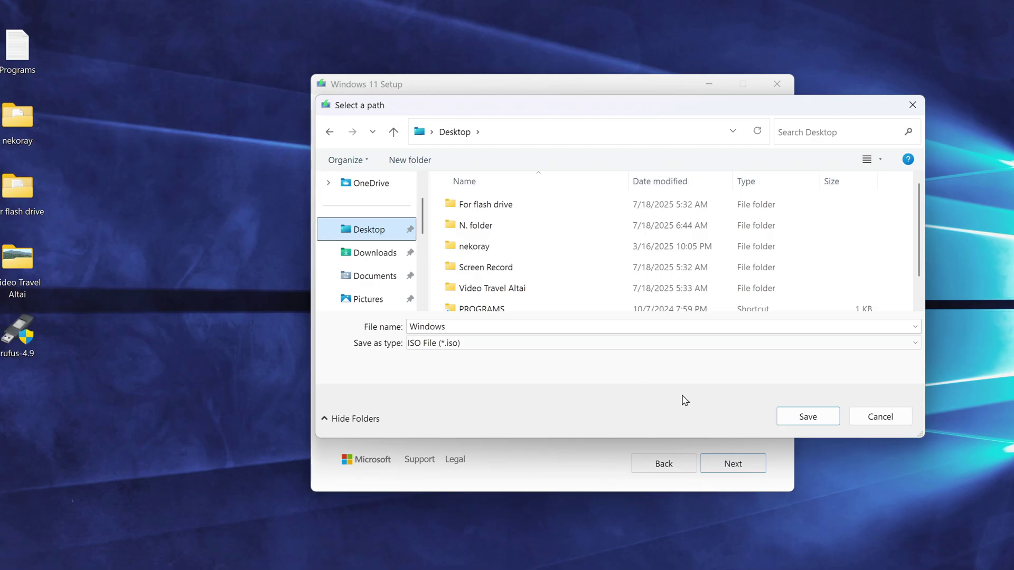
pyautogui.click(785, 422)
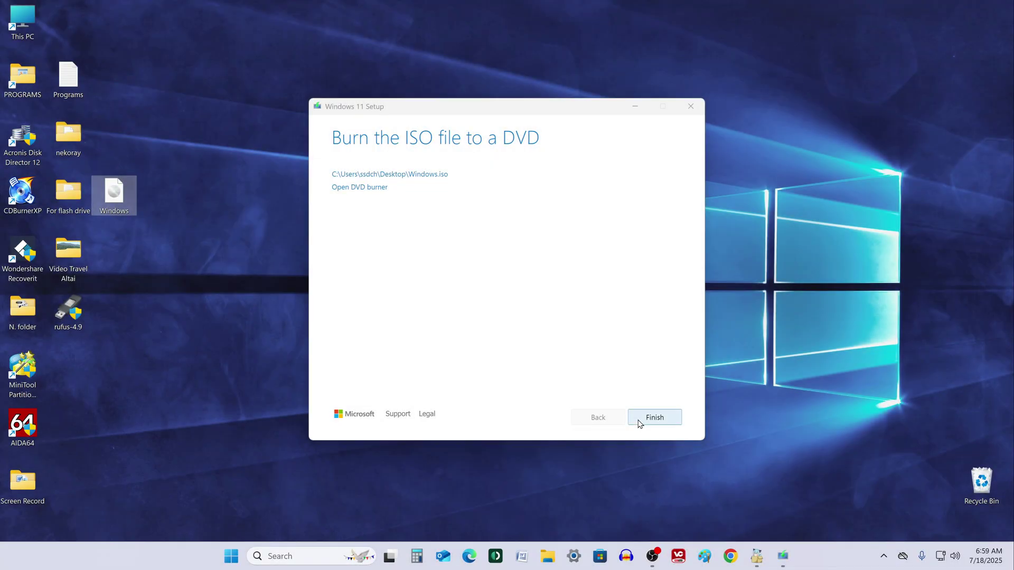
pyautogui.click(640, 424)
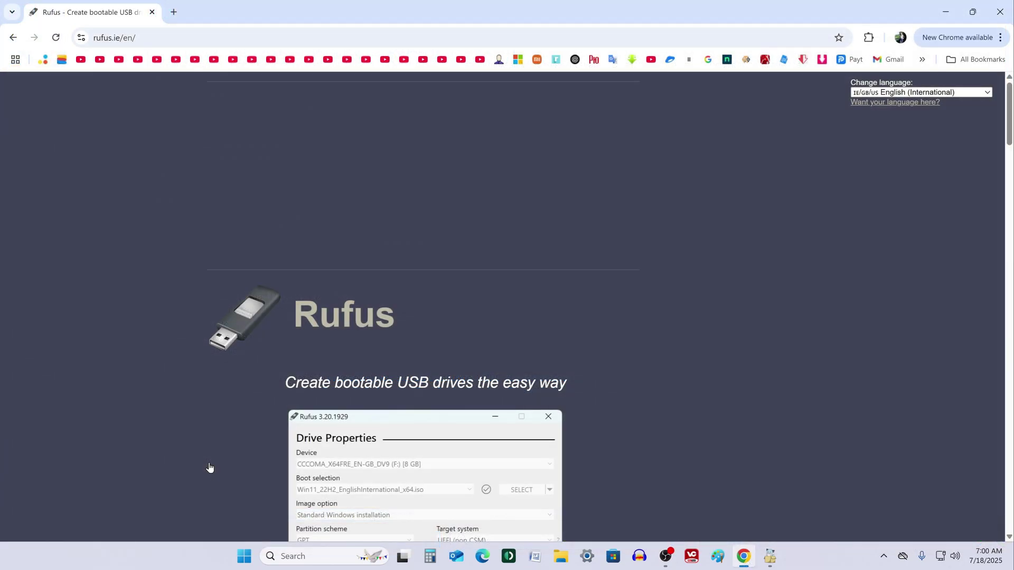
# Download rufus-4.9.exe (2.0 MB) from rufus.ie and close Chrome.
pyautogui.scroll(-15, 209, 468)
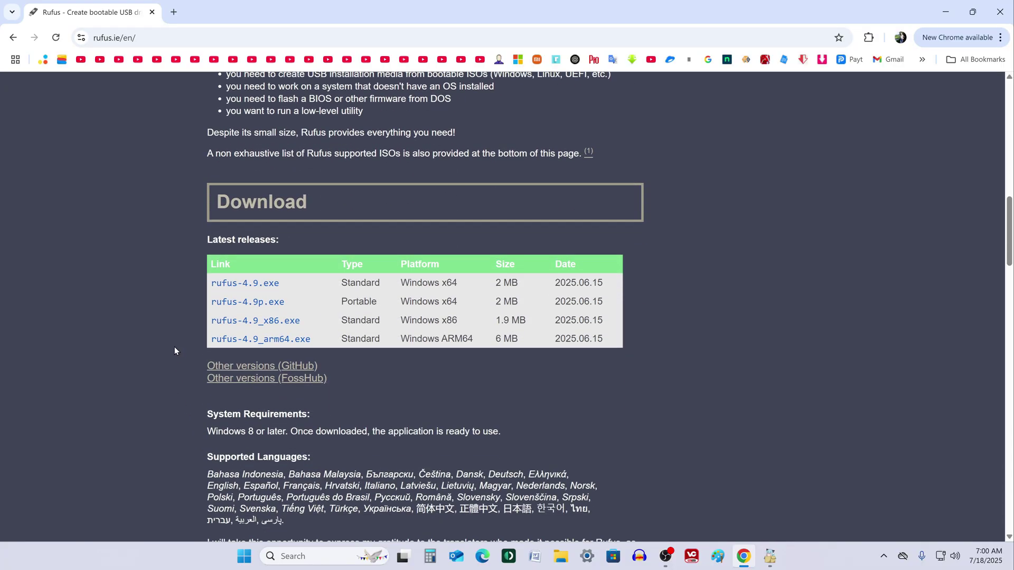
pyautogui.click(252, 287)
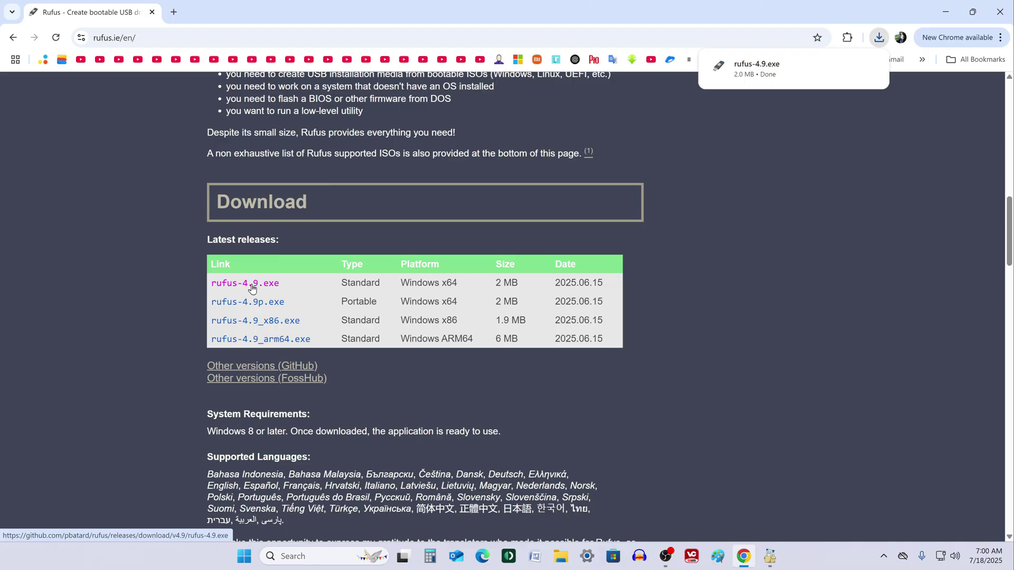
pyautogui.click(999, 12)
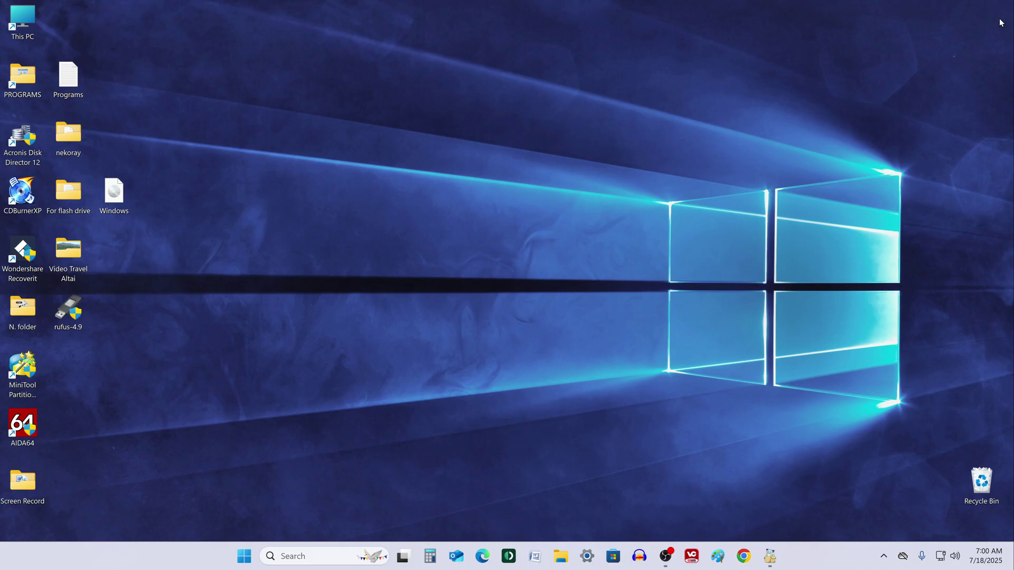
# Launch rufus-4.9 from the Downloads folder and close Explorer.
pyautogui.click(561, 556)
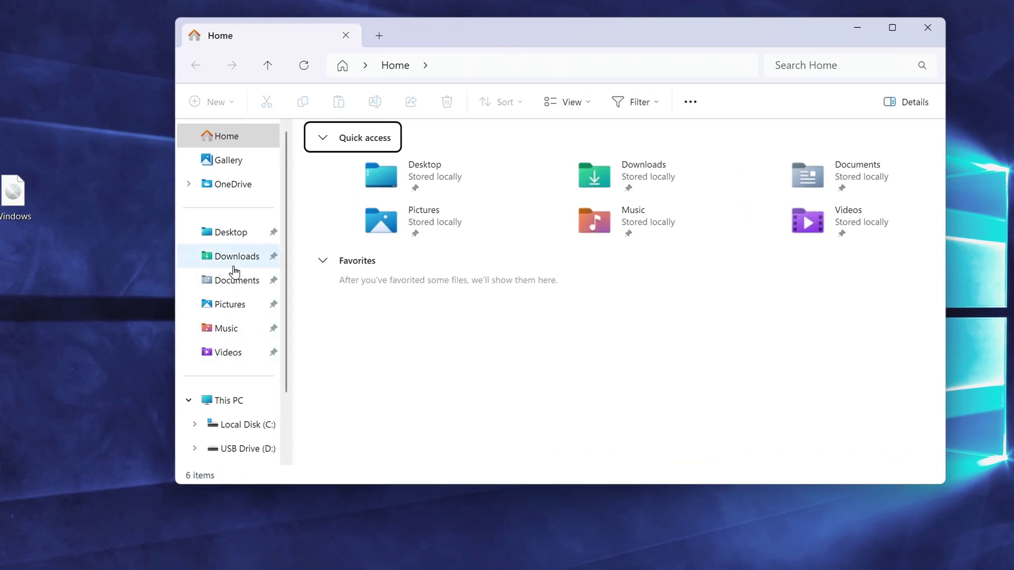
pyautogui.click(238, 259)
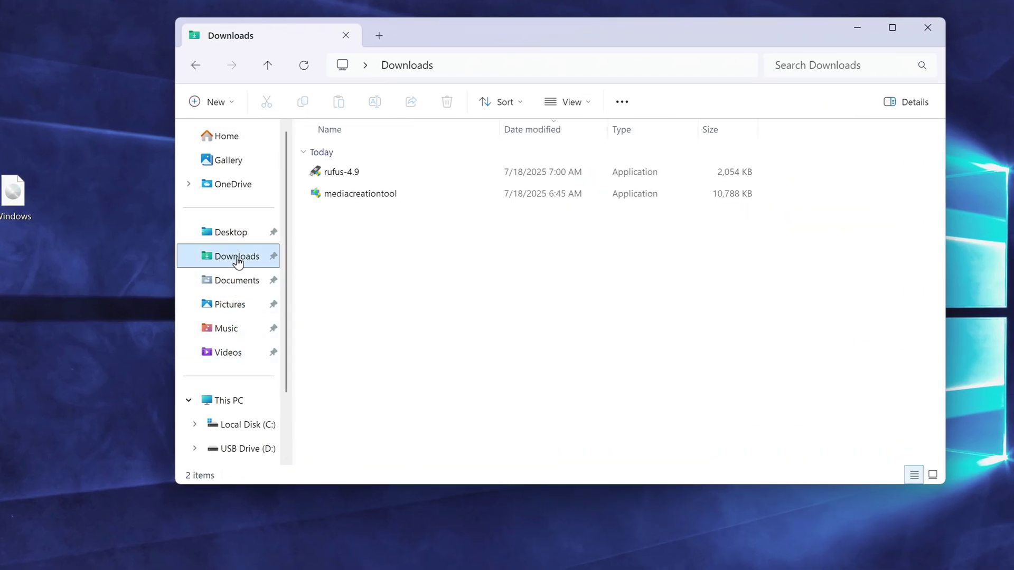
pyautogui.doubleClick(340, 175)
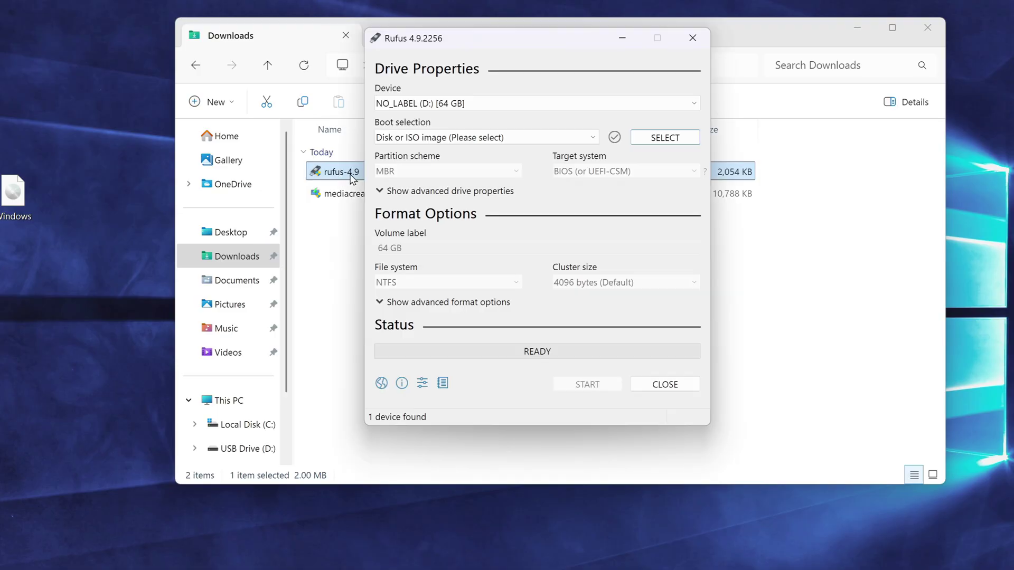
pyautogui.click(926, 29)
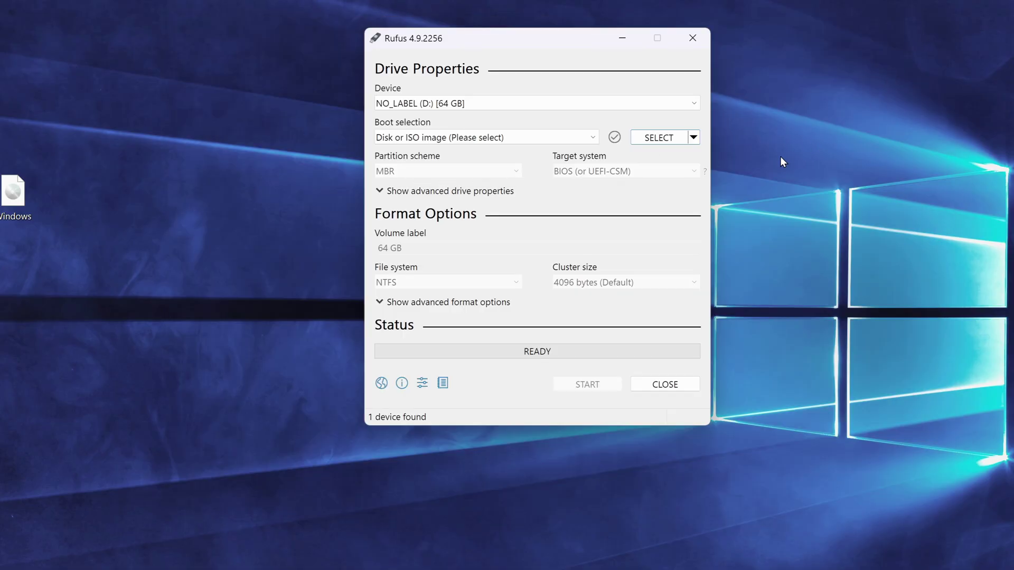
# Choose the 64 GB NO_LABEL (D:) drive and load Windows.iso from the Desktop.
pyautogui.click(678, 104)
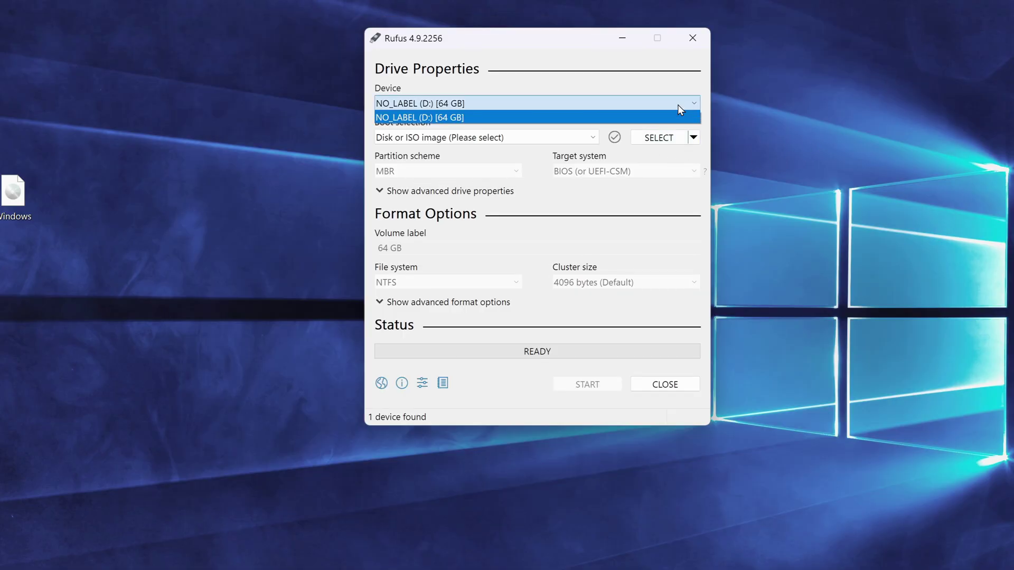
pyautogui.click(676, 117)
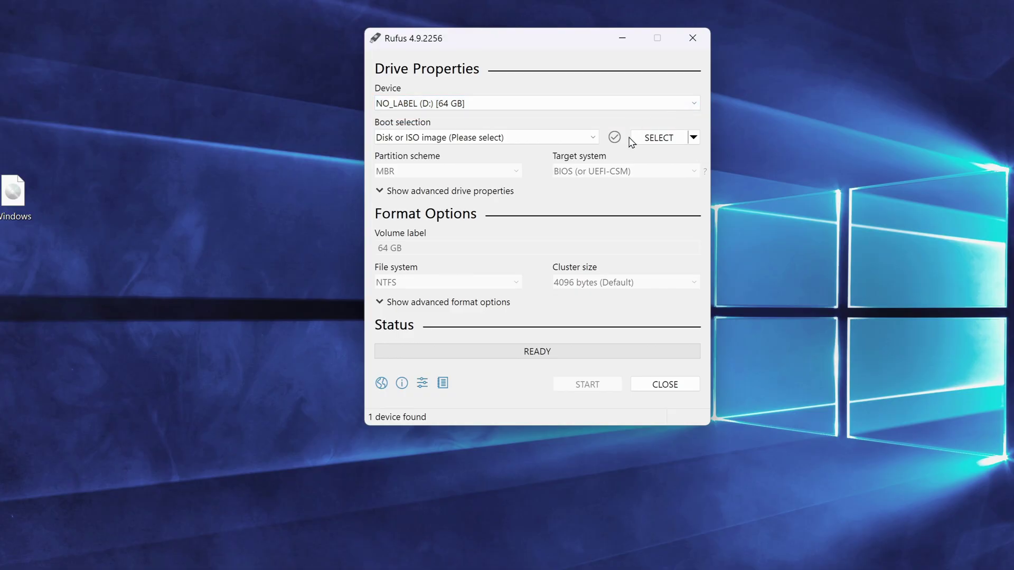
pyautogui.click(659, 138)
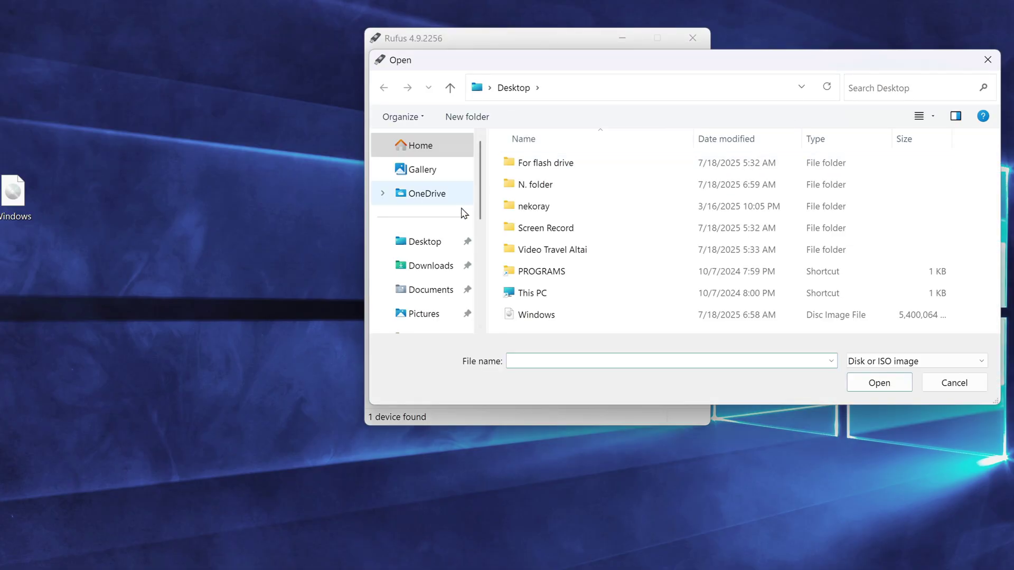
pyautogui.click(436, 246)
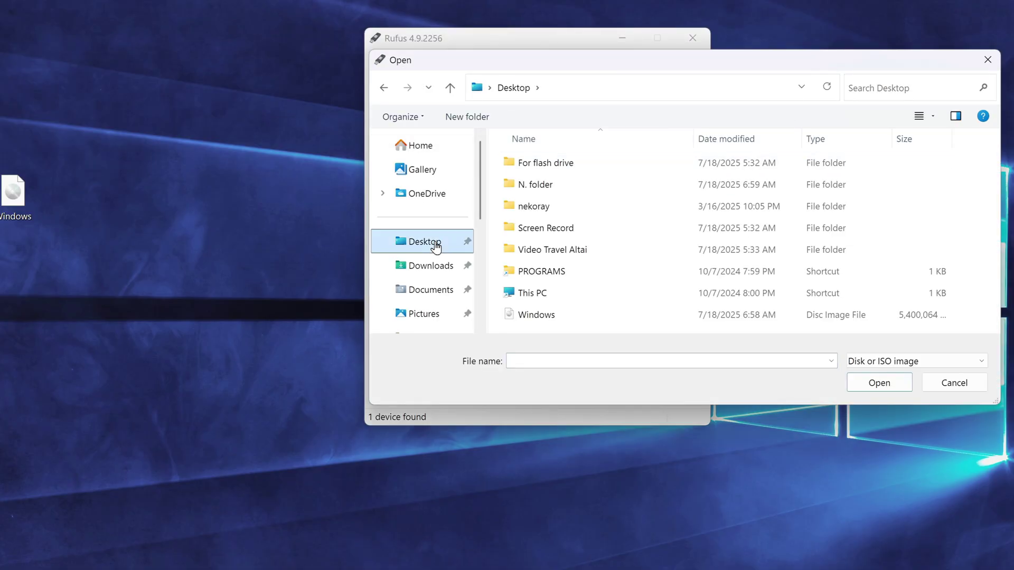
pyautogui.click(537, 317)
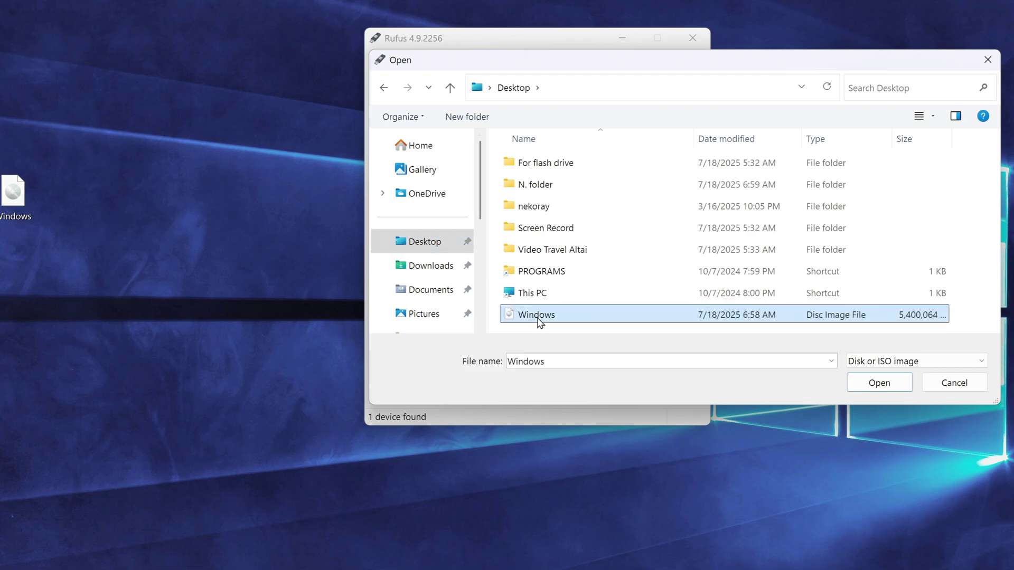
pyautogui.click(857, 385)
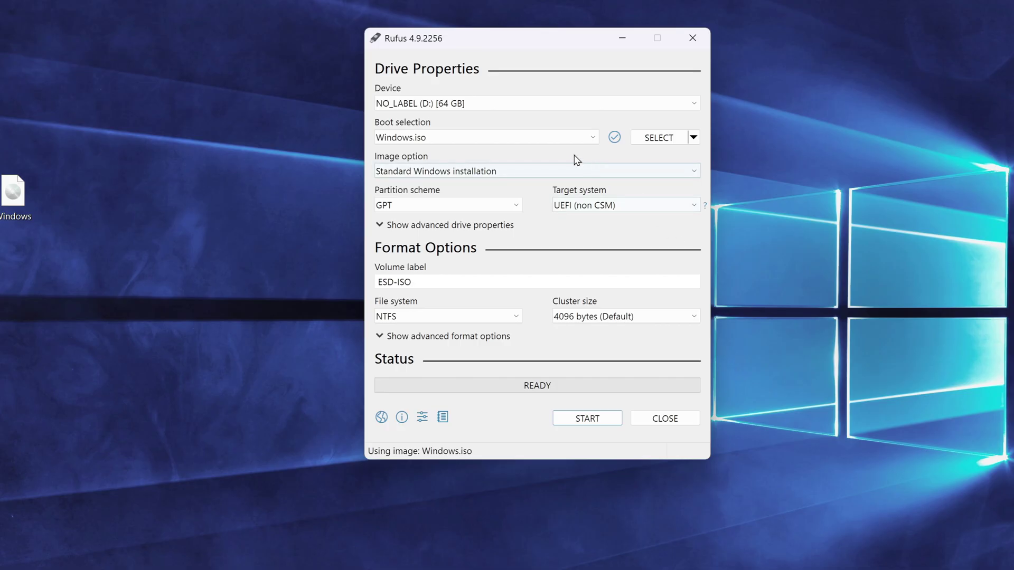
# Keep GPT as the partition scheme with UEFI (non CSM) as target system.
pyautogui.click(518, 207)
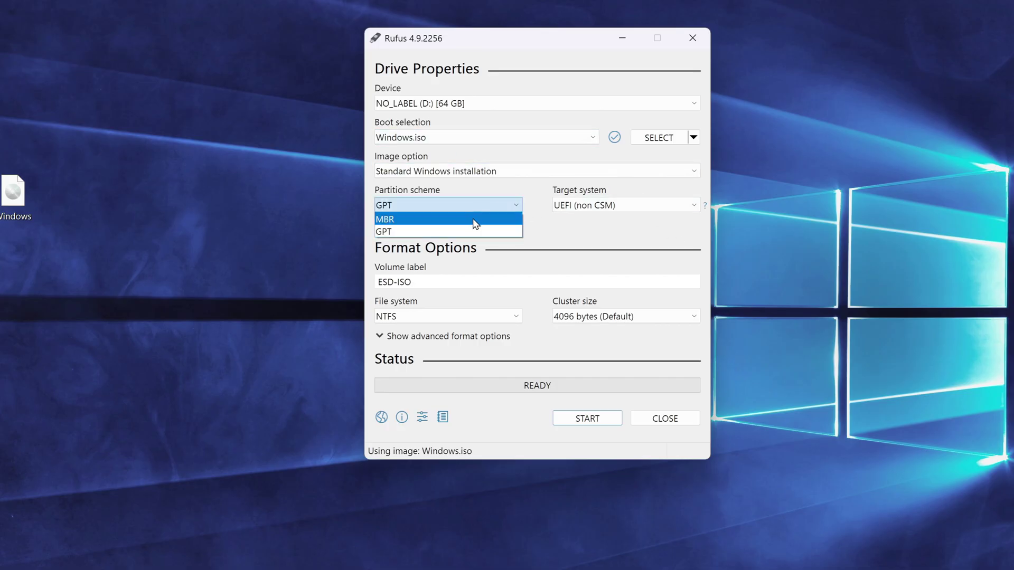
pyautogui.click(539, 208)
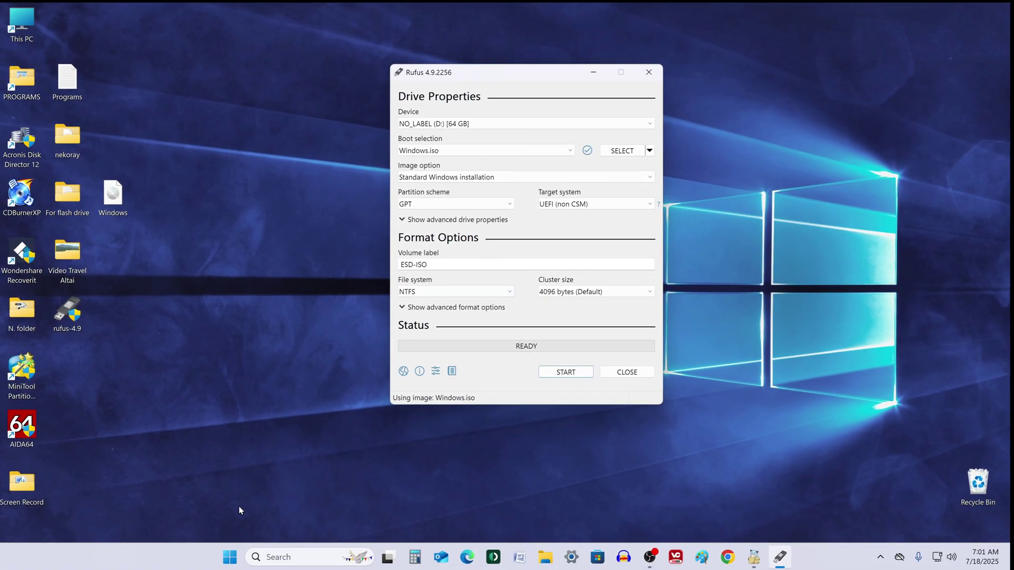
pyautogui.rightClick(230, 554)
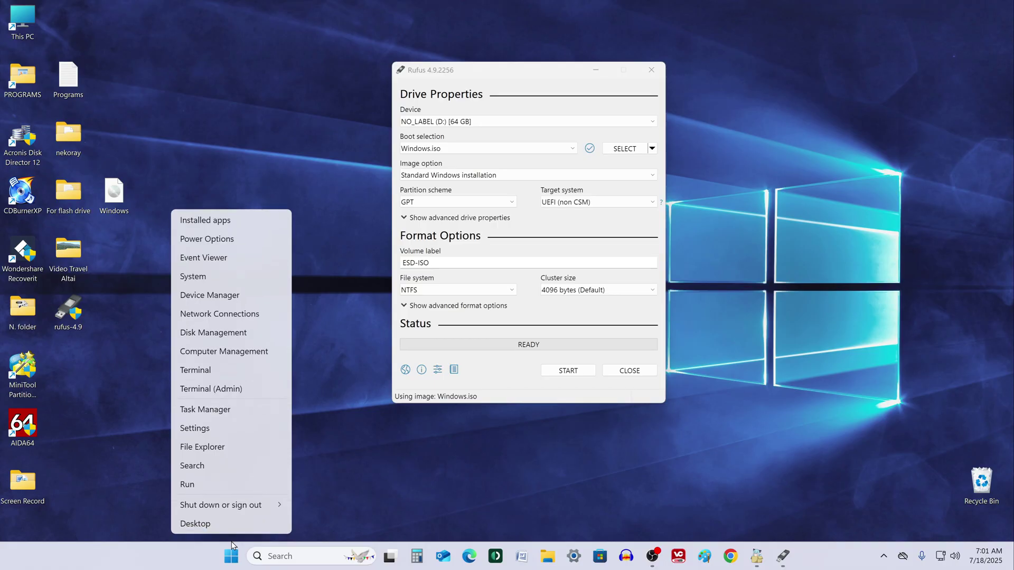
pyautogui.click(267, 338)
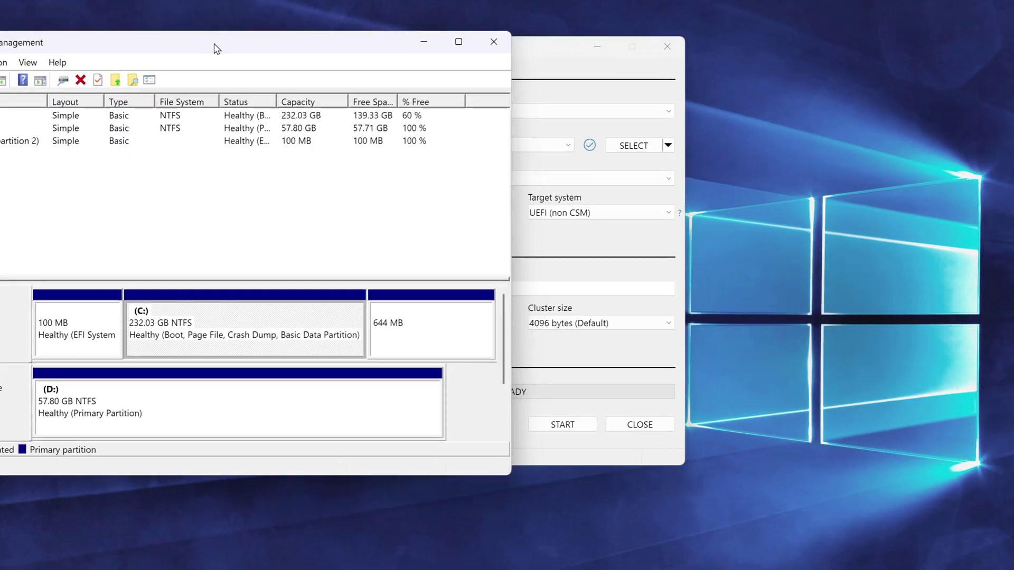
pyautogui.moveTo(215, 49); pyautogui.dragTo(415, 32)
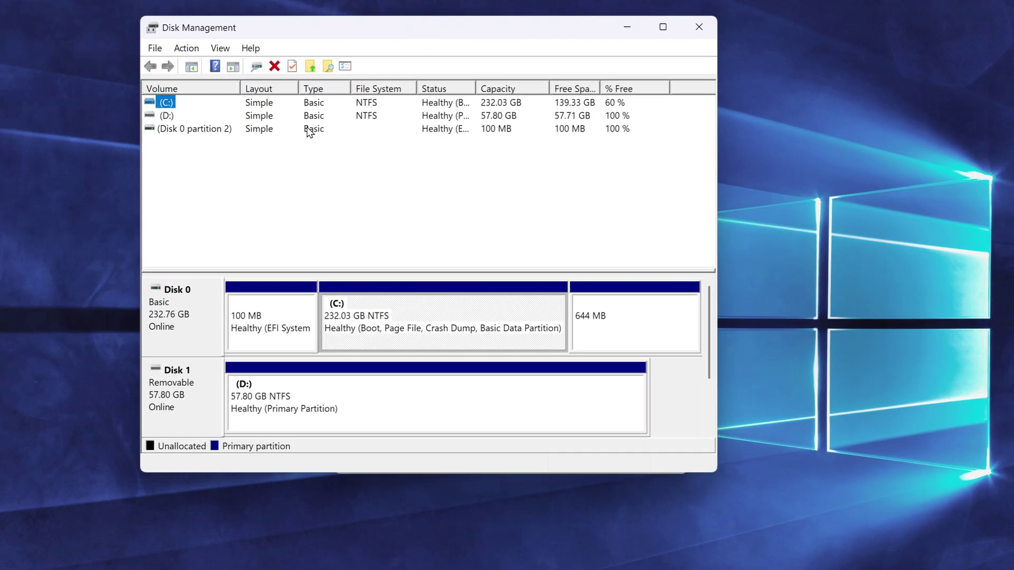
pyautogui.rightClick(209, 340)
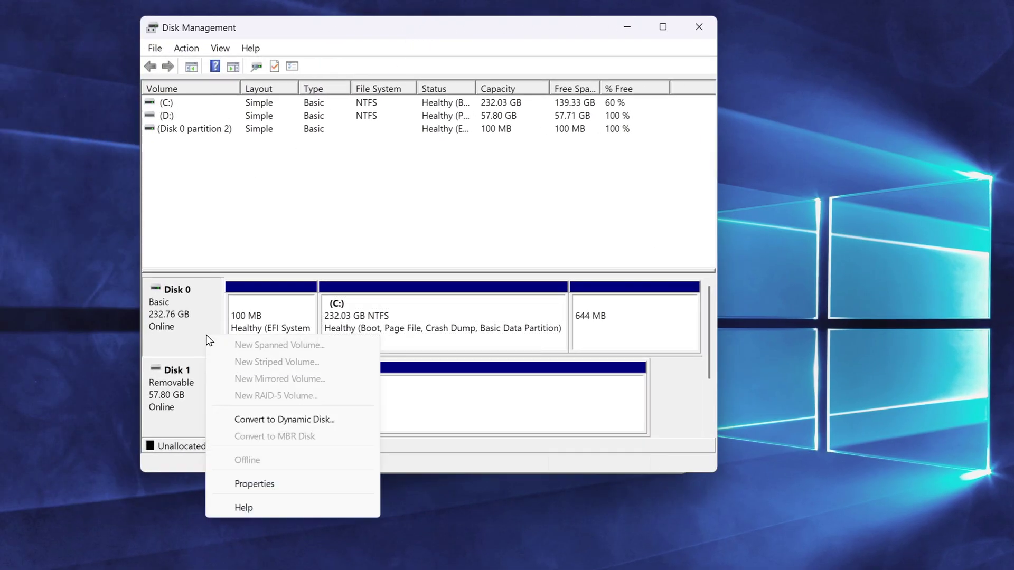
pyautogui.click(301, 483)
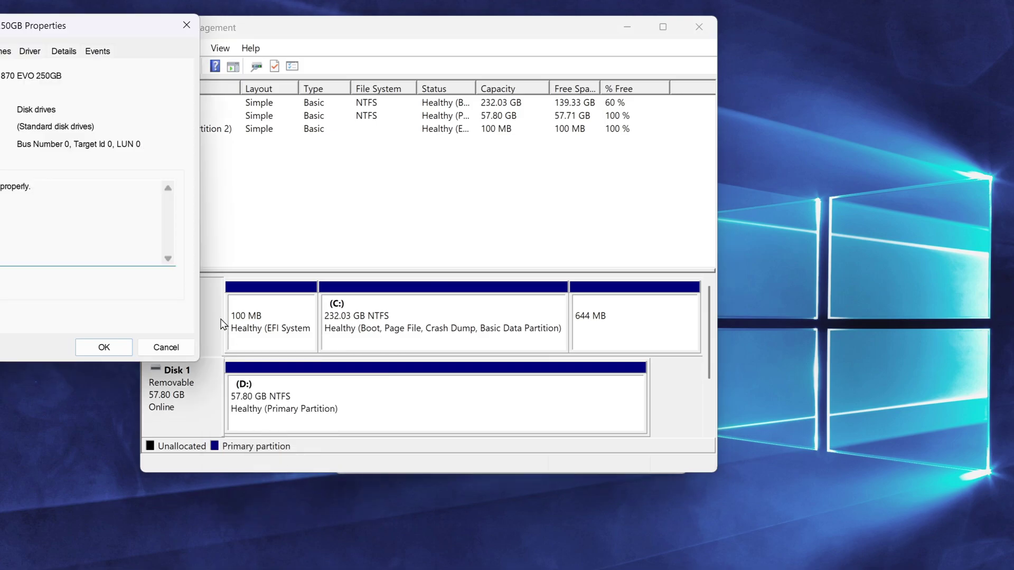
pyautogui.moveTo(144, 27); pyautogui.dragTo(468, 23)
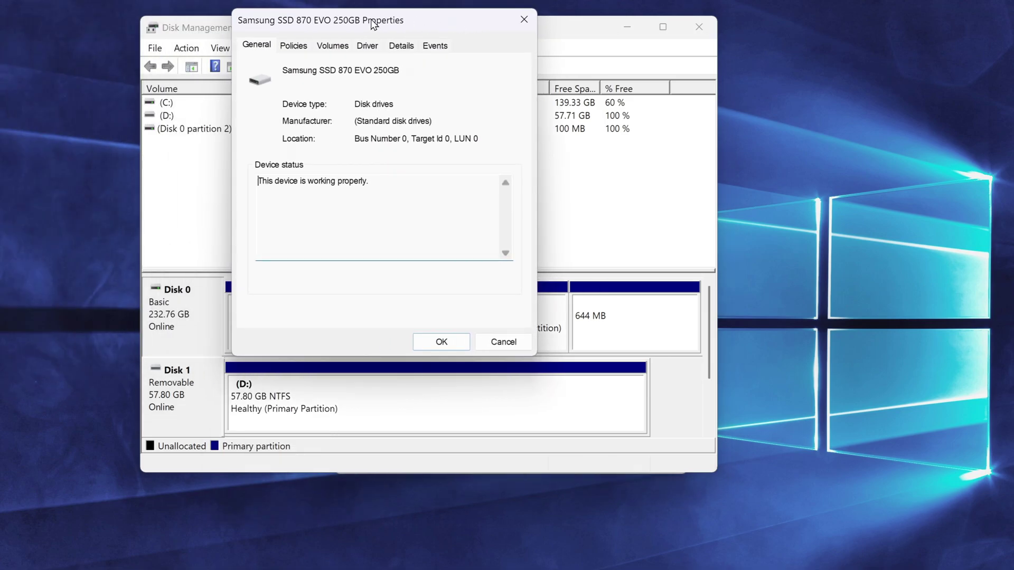
pyautogui.click(339, 49)
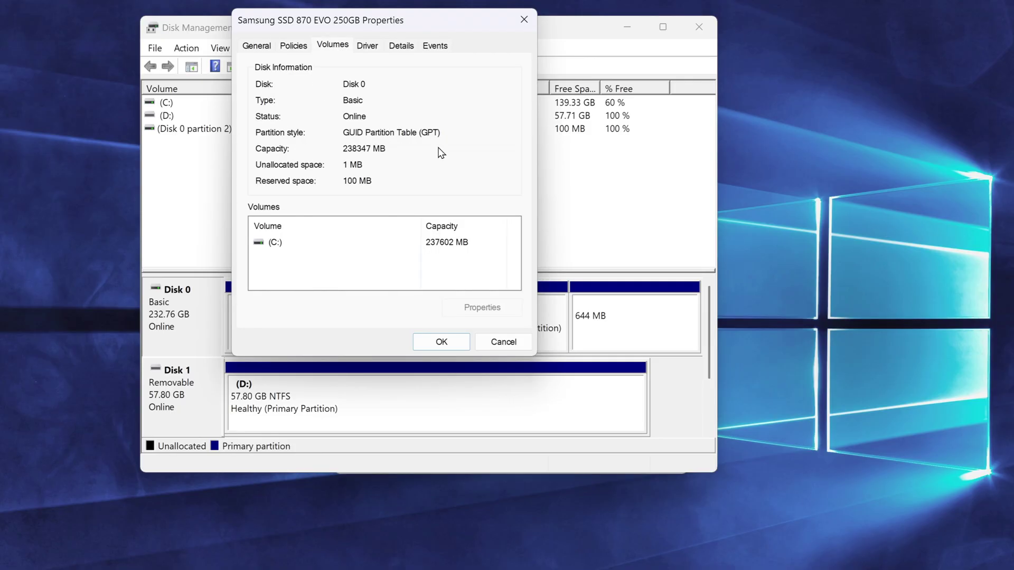
pyautogui.click(442, 343)
pyautogui.click(699, 28)
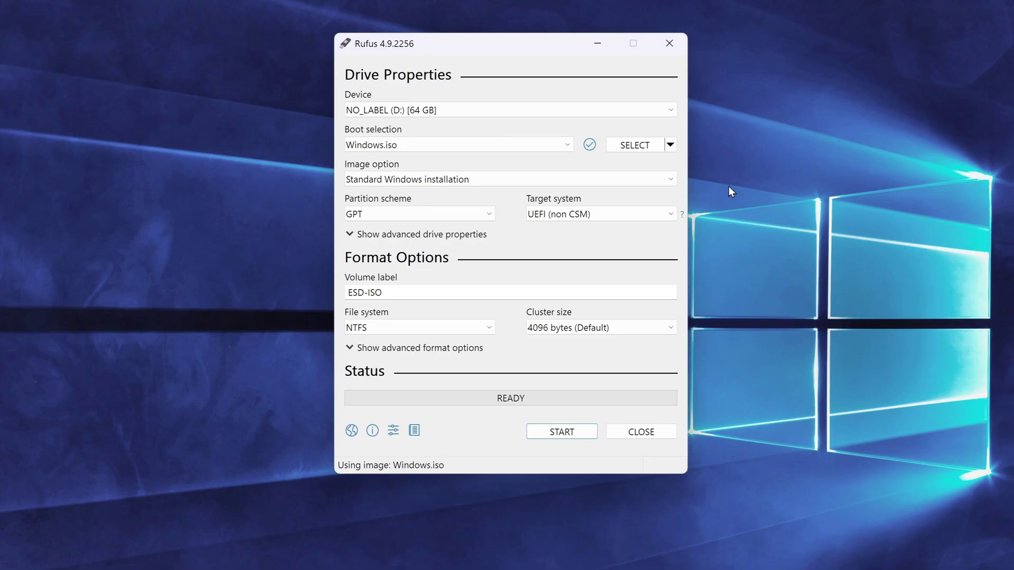
# Start writing and tick the online-account removal, local account, privacy-skip and BitLocker-off options.
pyautogui.click(586, 436)
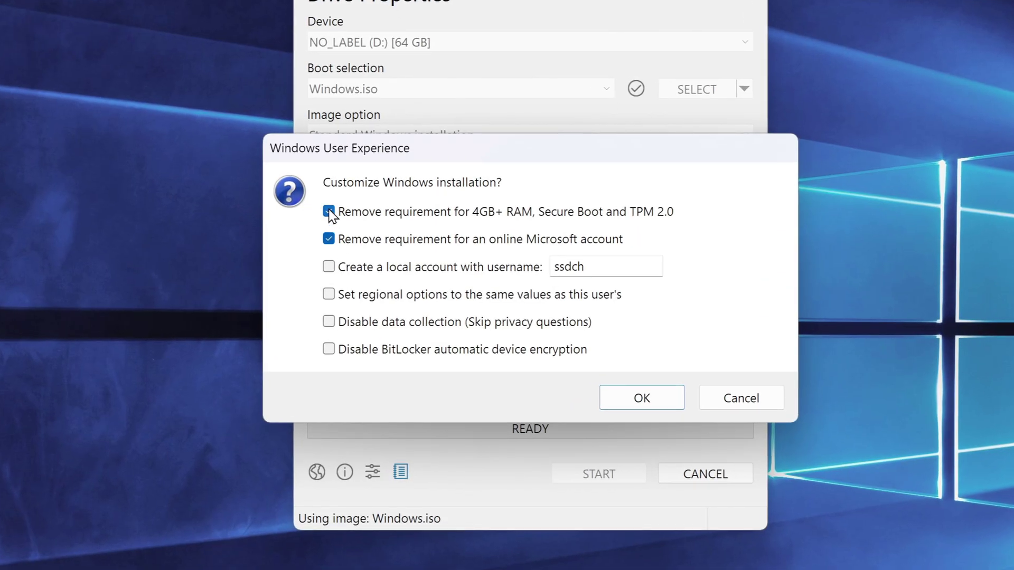
pyautogui.click(351, 228)
pyautogui.click(328, 240)
pyautogui.click(329, 240)
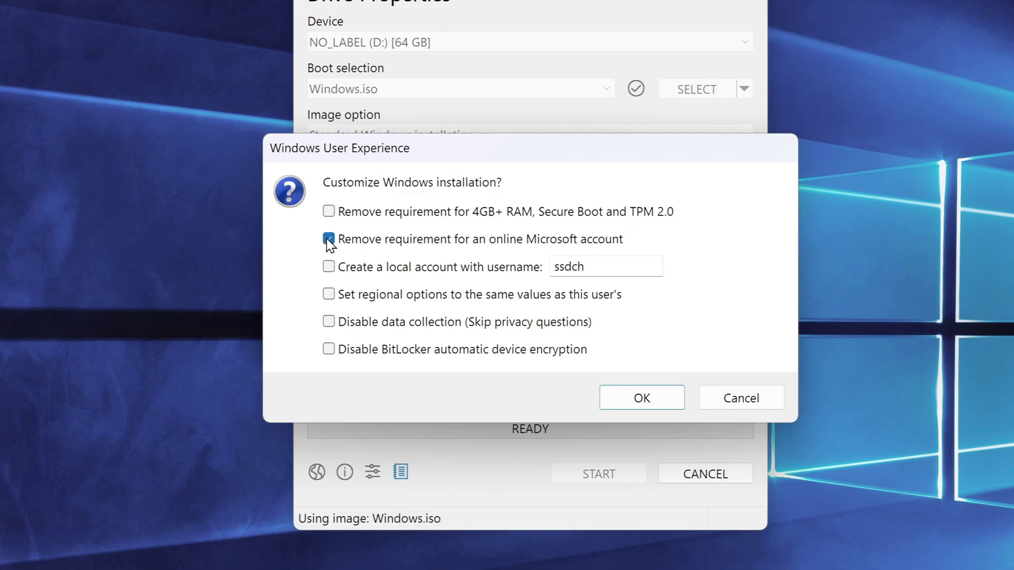
pyautogui.click(329, 267)
pyautogui.click(328, 321)
pyautogui.click(332, 352)
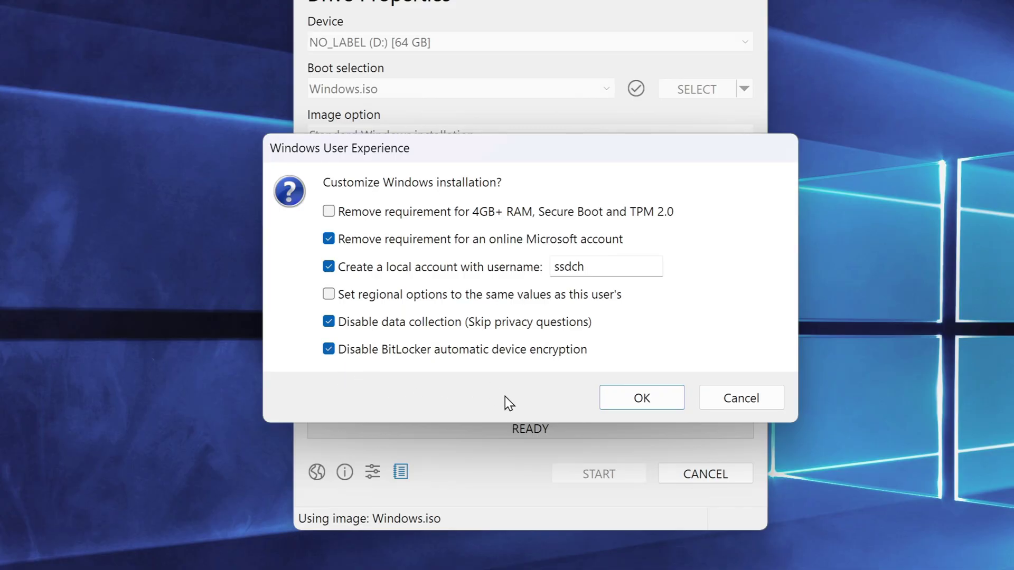
# Confirm the customizations, accept erasing the USB drive, and close Rufus once writing finishes.
pyautogui.click(626, 405)
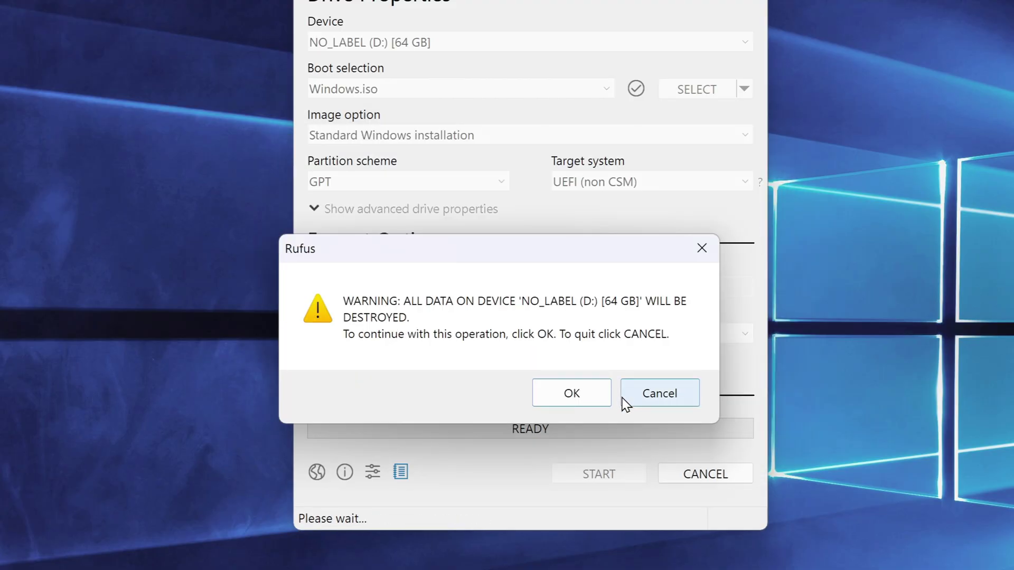
pyautogui.click(559, 398)
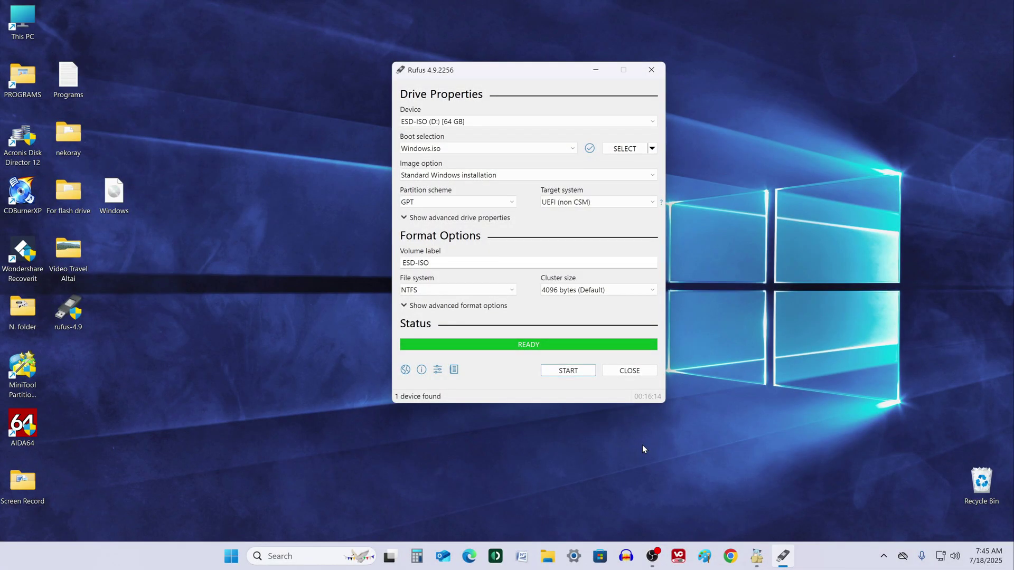
pyautogui.click(619, 373)
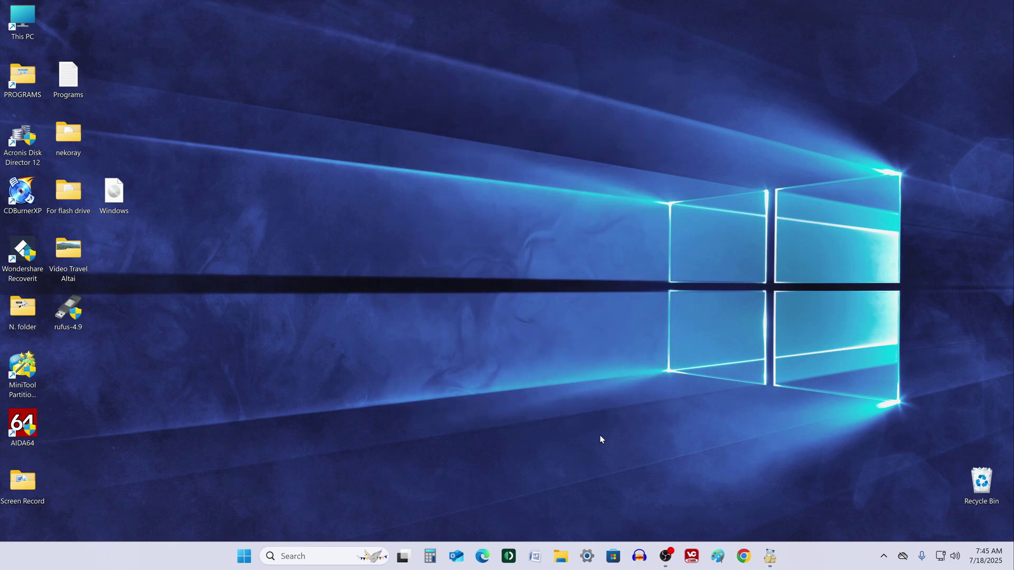
pyautogui.click(560, 556)
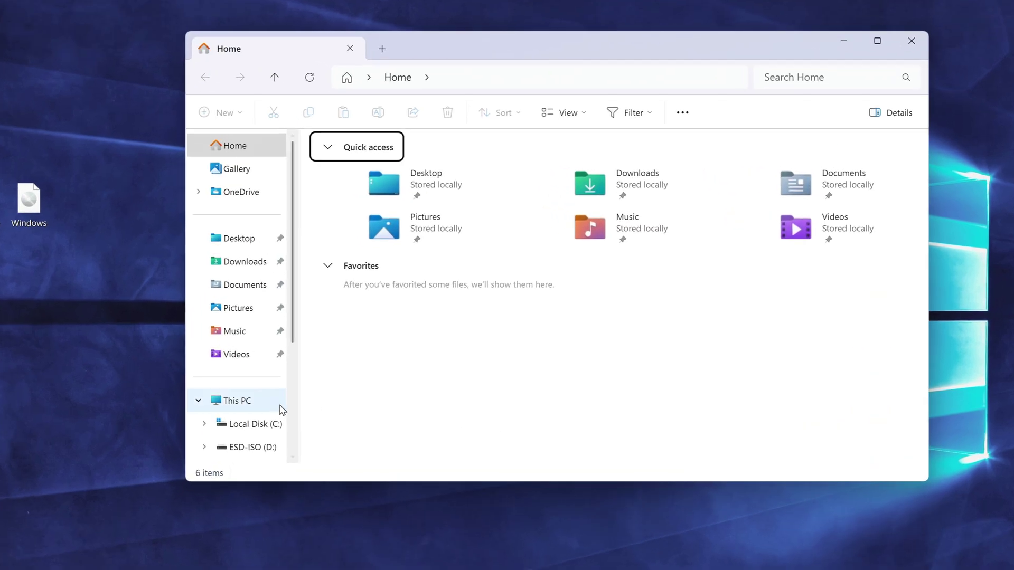
pyautogui.click(288, 370)
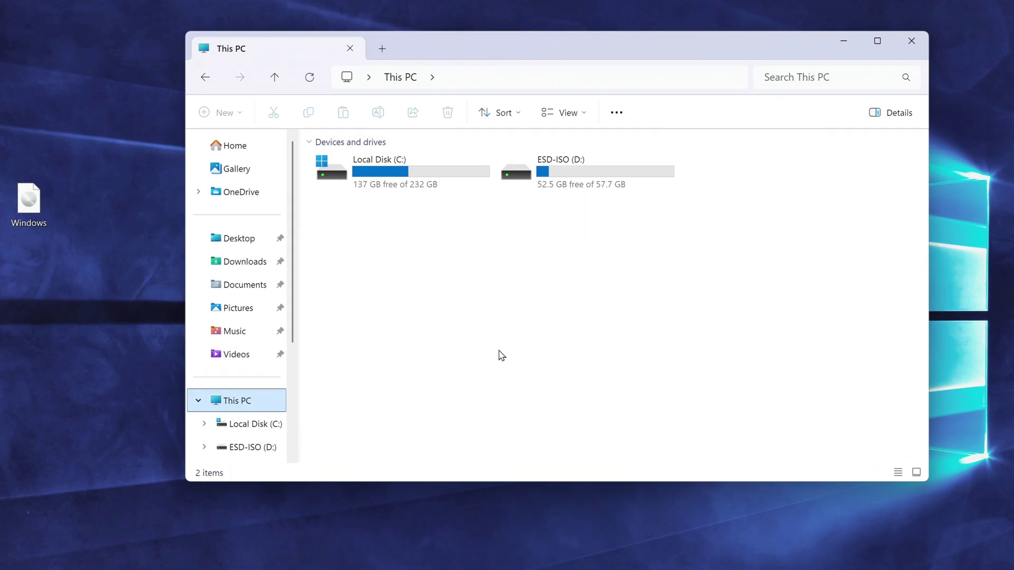
pyautogui.doubleClick(556, 186)
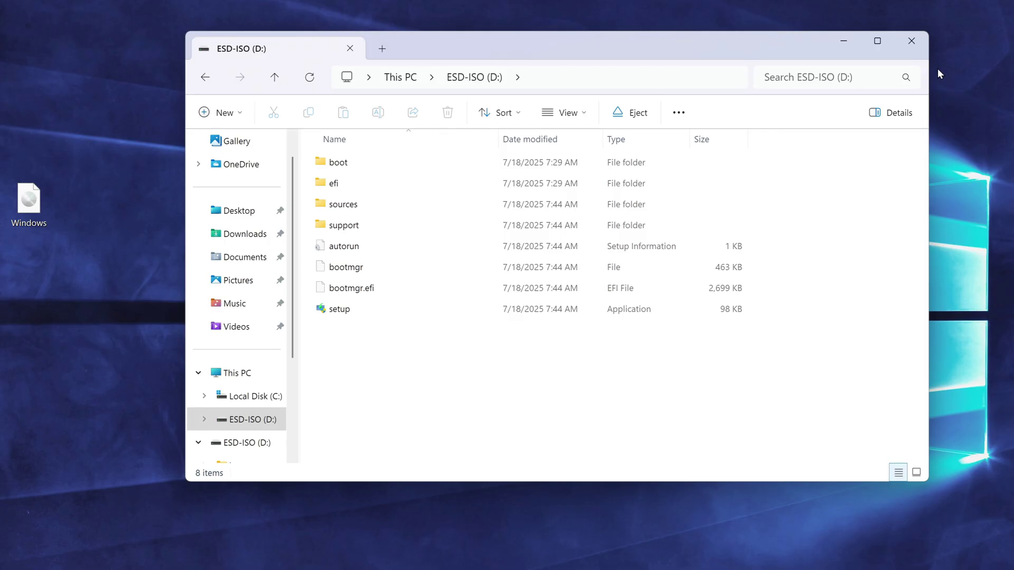
pyautogui.click(910, 41)
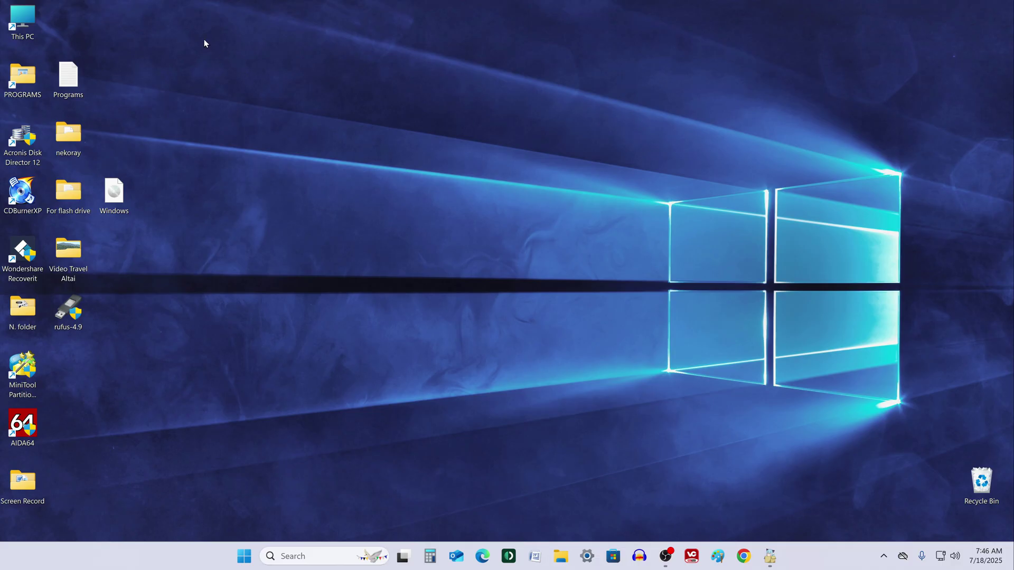
pyautogui.moveTo(204, 40); pyautogui.dragTo(14, 515)
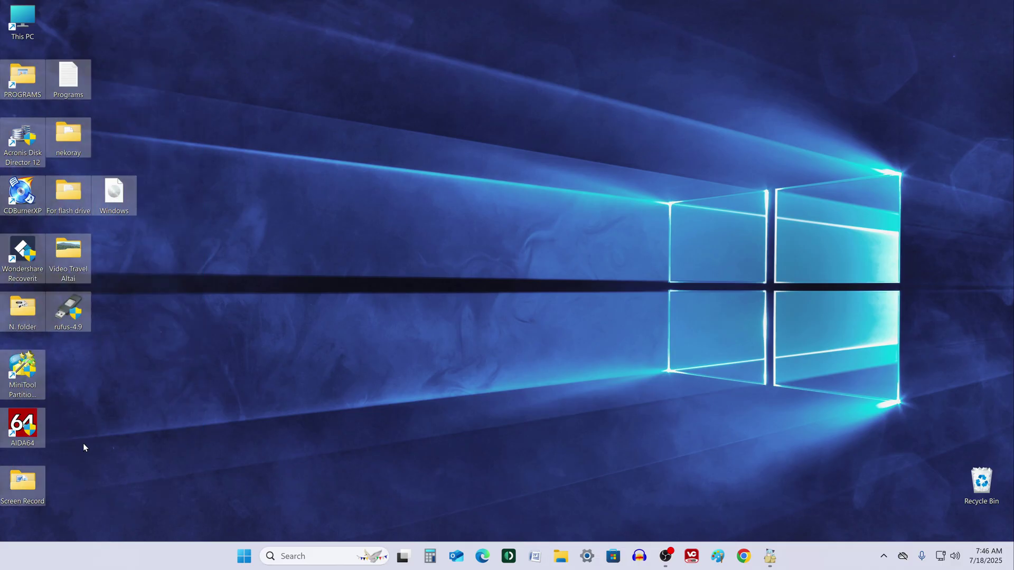
# Clear the desktop selection and bring up Start's Shut down or sign out options to restart.
pyautogui.click(84, 441)
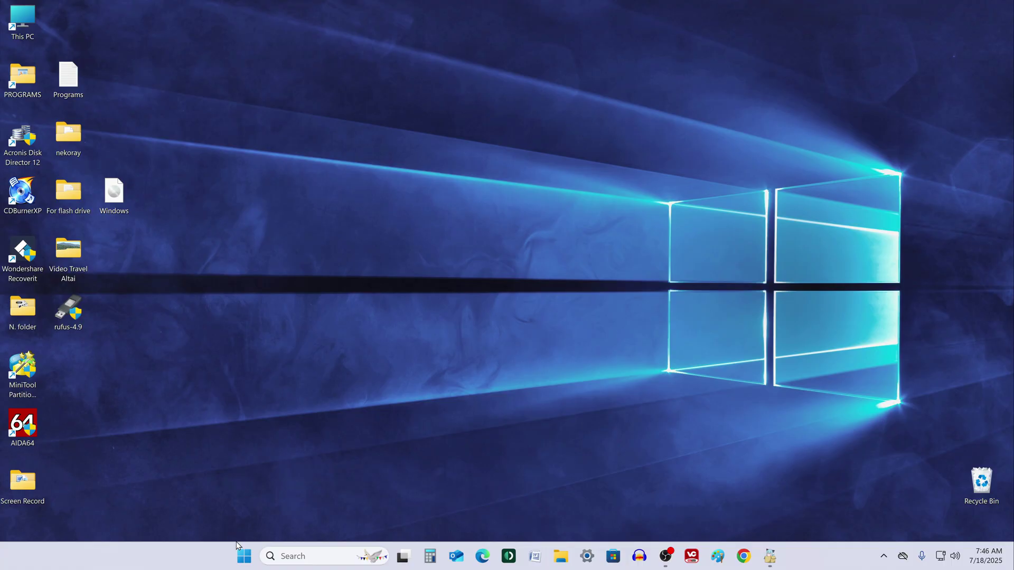
pyautogui.rightClick(244, 555)
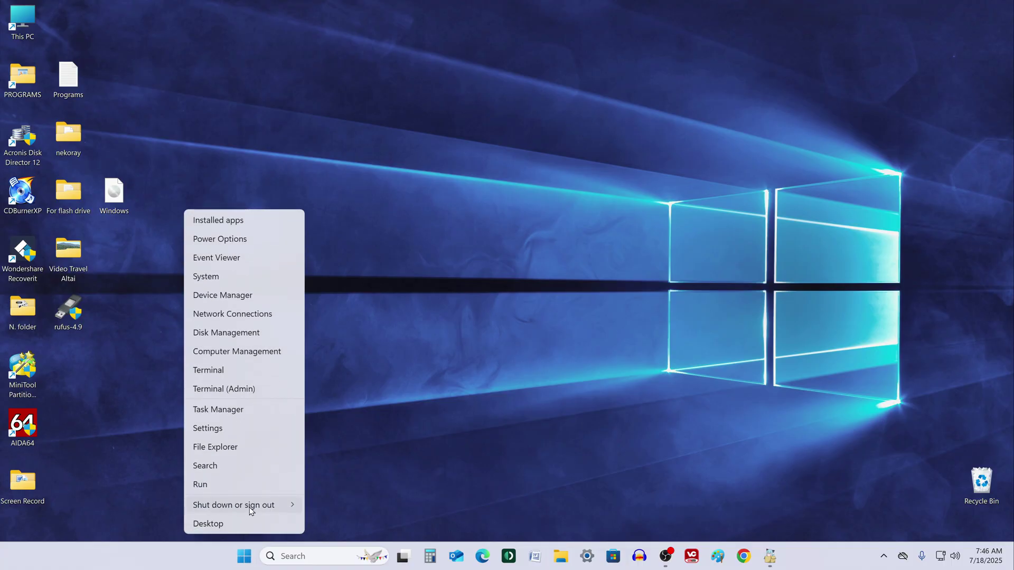
pyautogui.moveTo(250, 505)
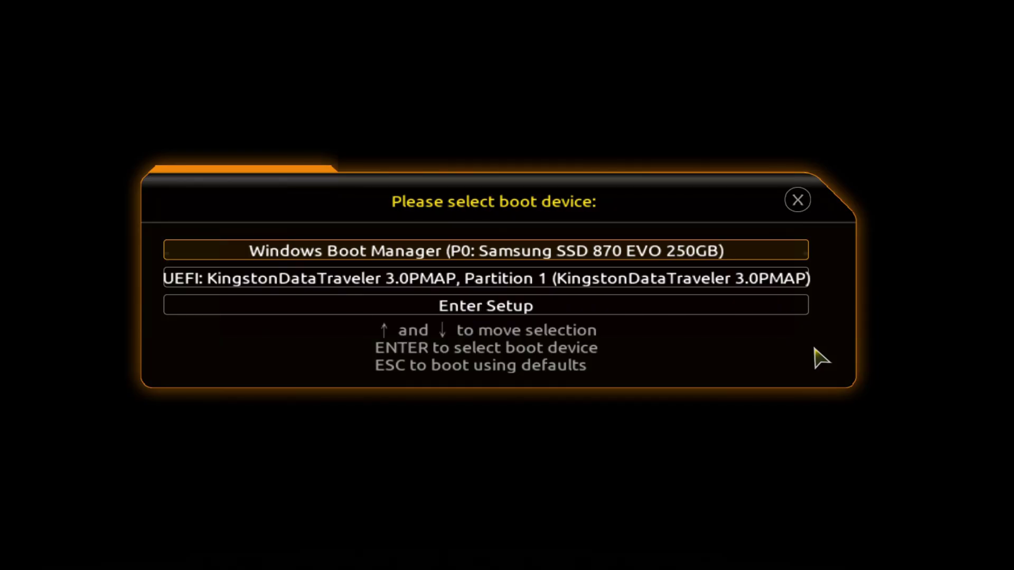
# Boot from the UEFI: KingstonDataTraveler USB entry in the boot menu.
pyautogui.press('Down')
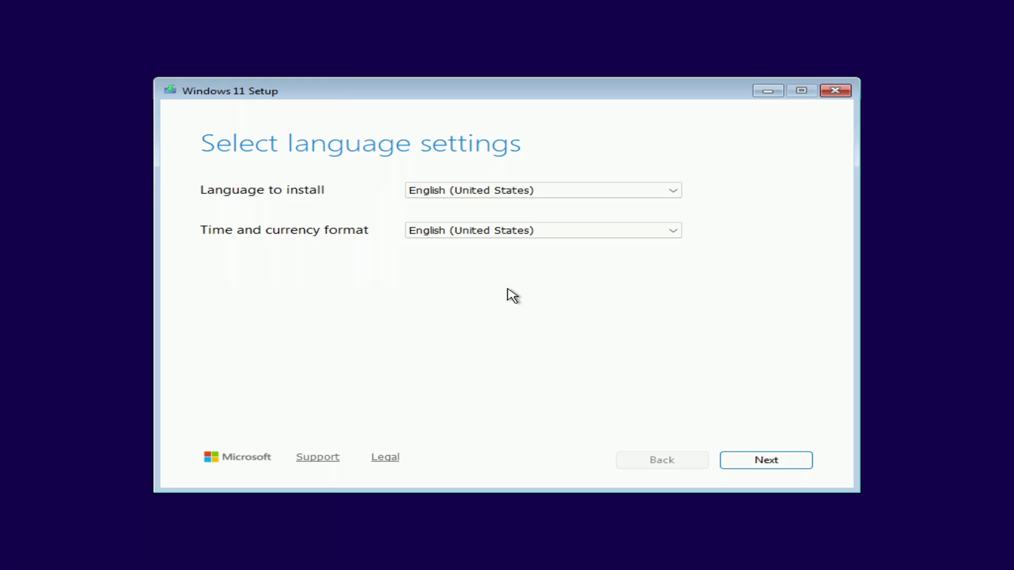
# Accept the English (United States) language and keyboard settings and agree that everything will be deleted.
pyautogui.click(742, 464)
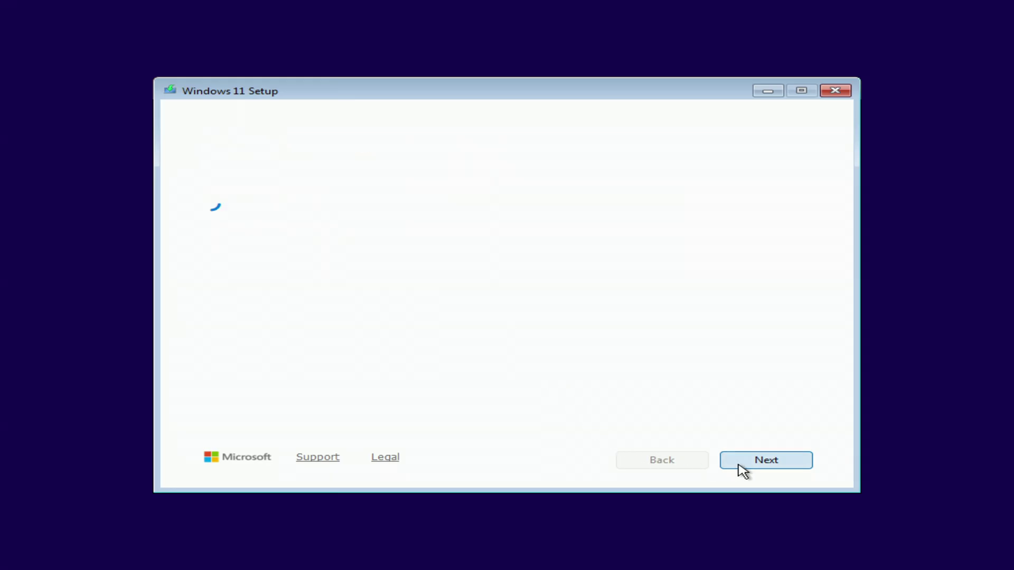
pyautogui.click(742, 464)
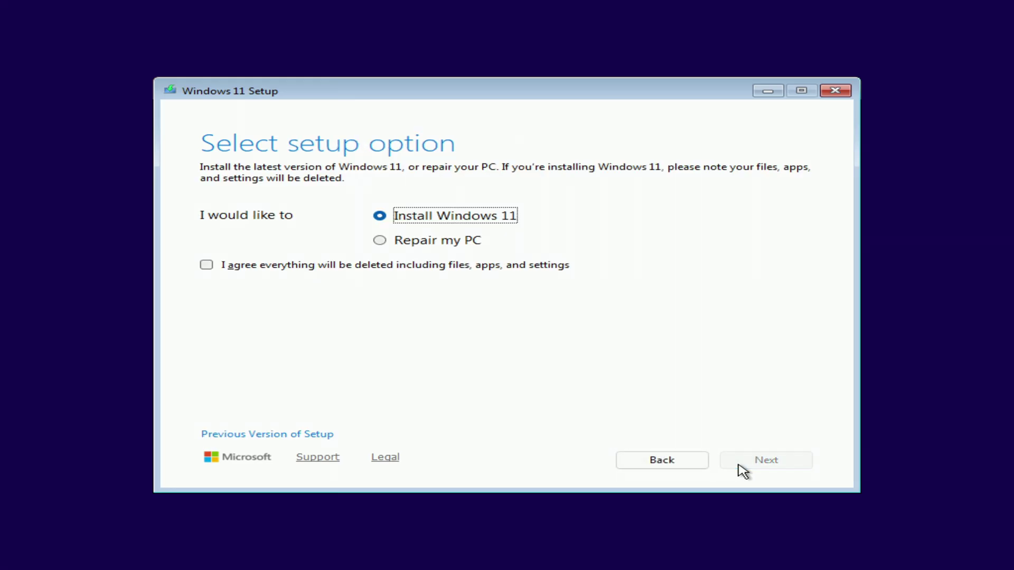
pyautogui.click(206, 266)
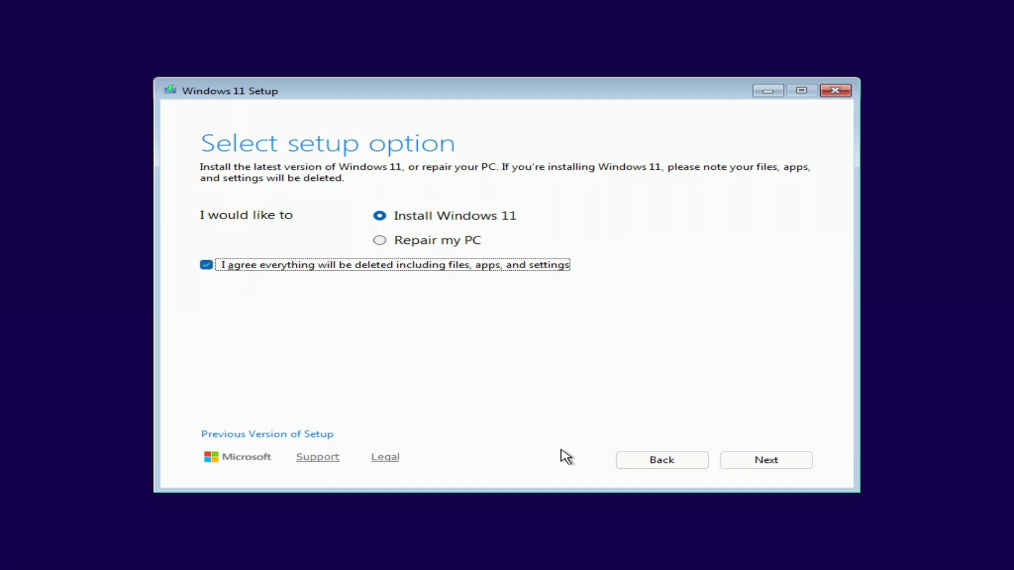
pyautogui.click(738, 468)
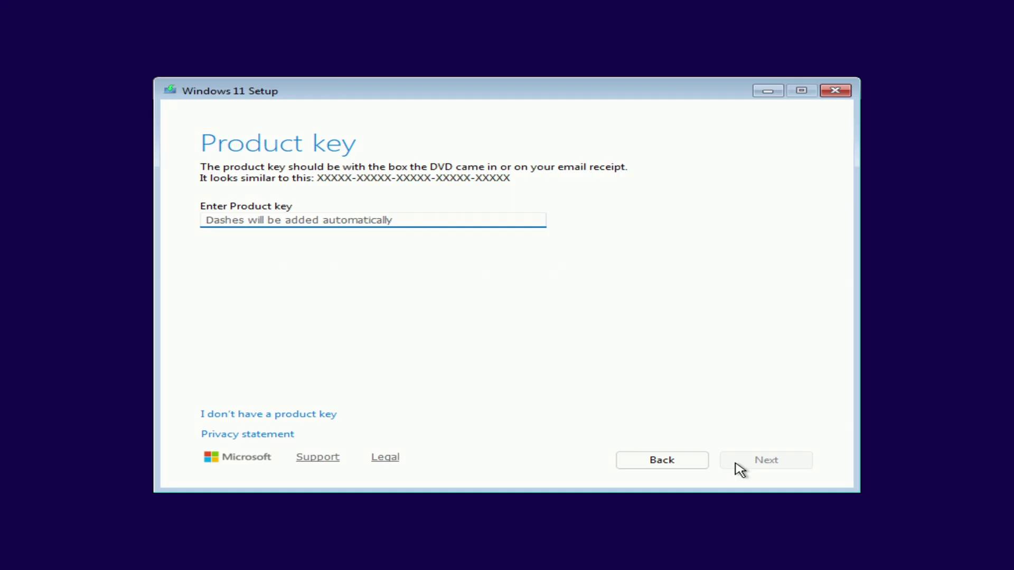
# Continue without a product key and choose the Windows 11 Pro edition.
pyautogui.click(259, 414)
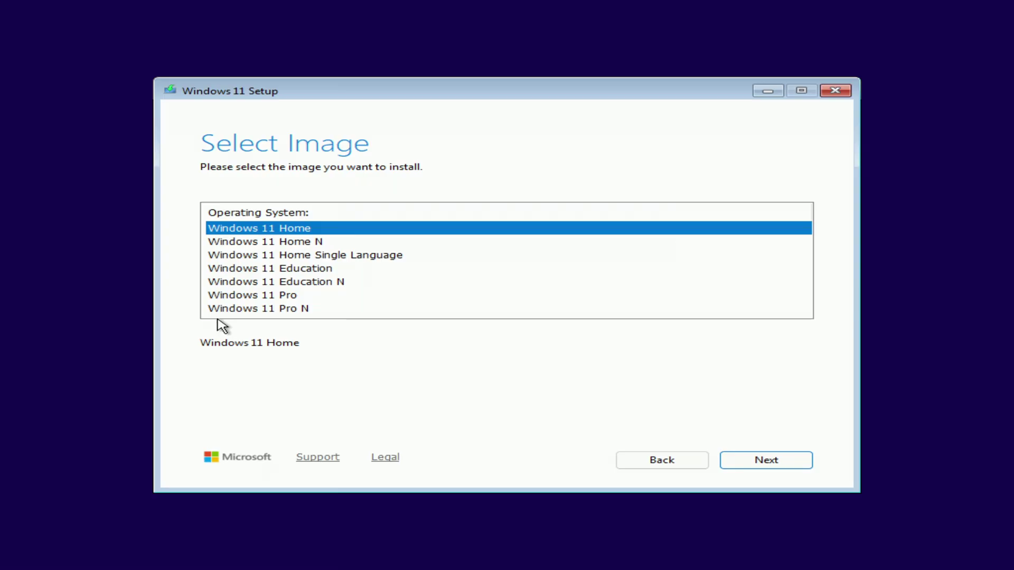
pyautogui.click(273, 302)
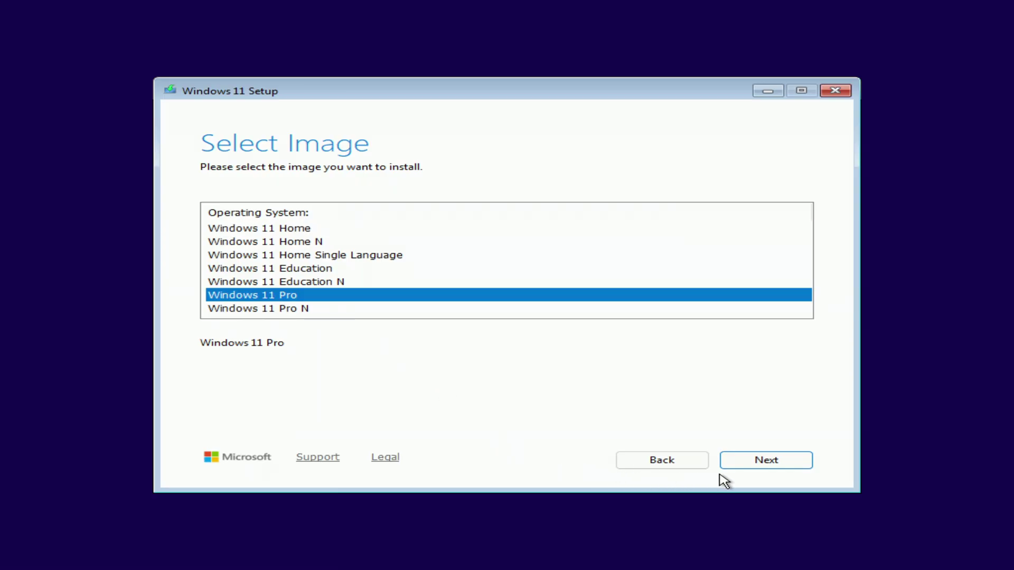
pyautogui.click(737, 468)
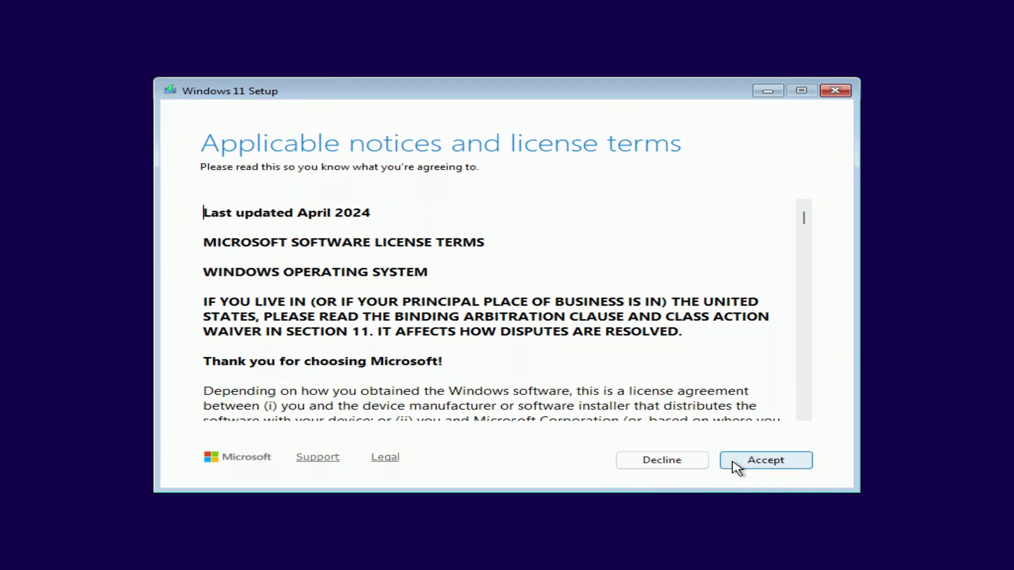
# Accept the Windows 11 license terms.
pyautogui.click(793, 468)
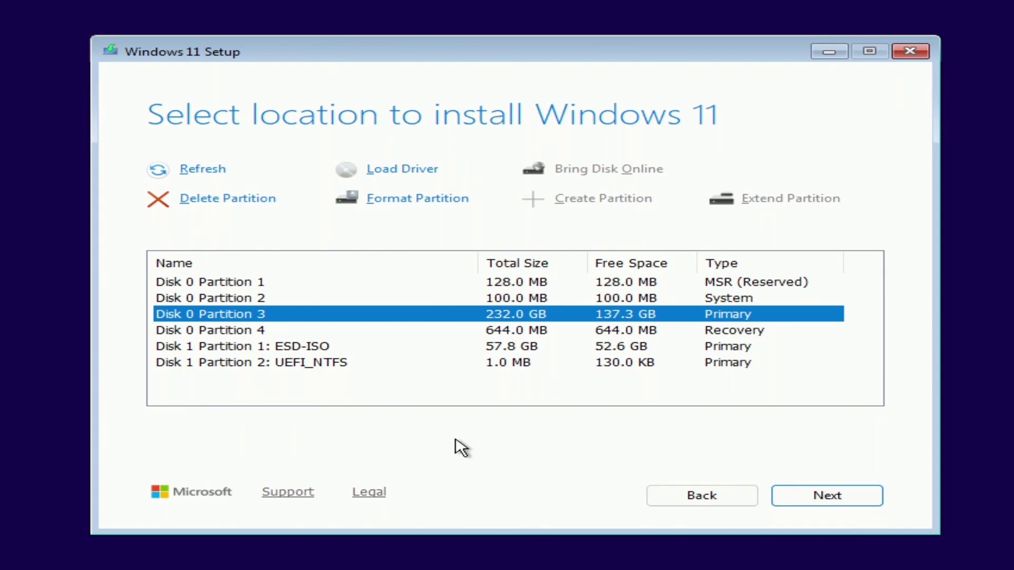
# Delete the 128 MB, 100 MB, 644 MB and 232 GB partitions, then install onto the 232.9 GB unallocated space.
pyautogui.click(234, 284)
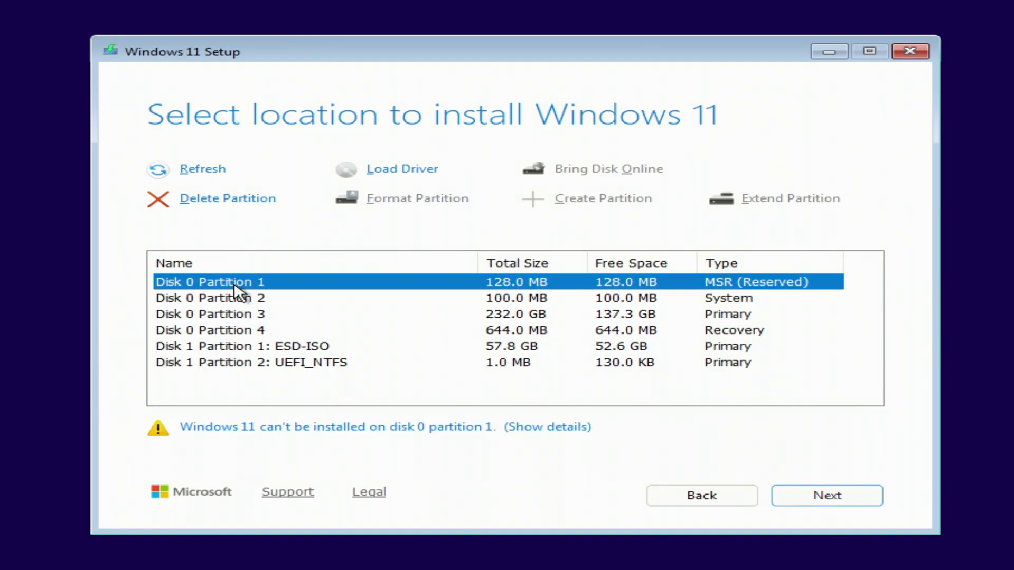
pyautogui.click(233, 199)
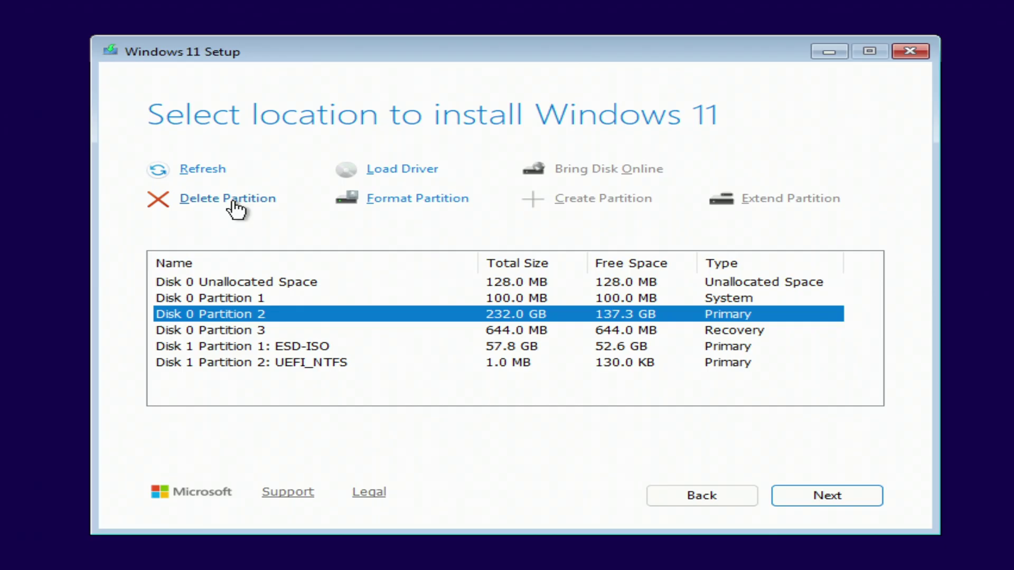
pyautogui.click(222, 297)
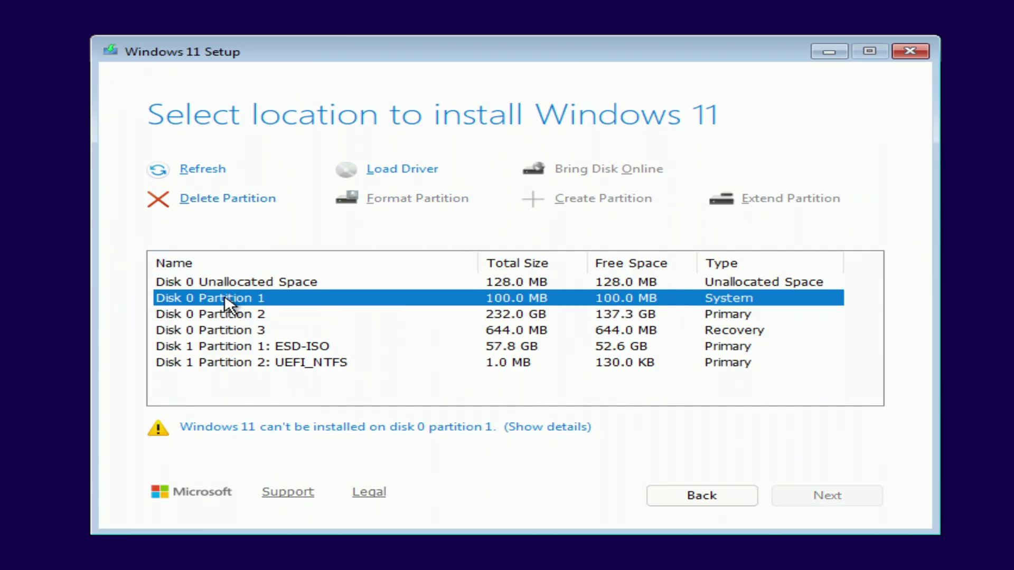
pyautogui.click(219, 200)
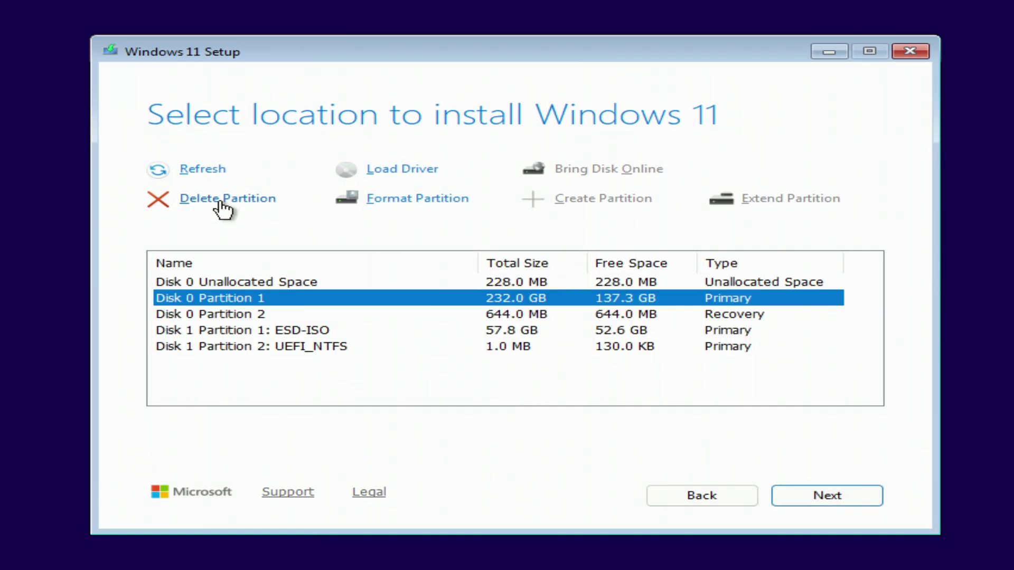
pyautogui.click(227, 314)
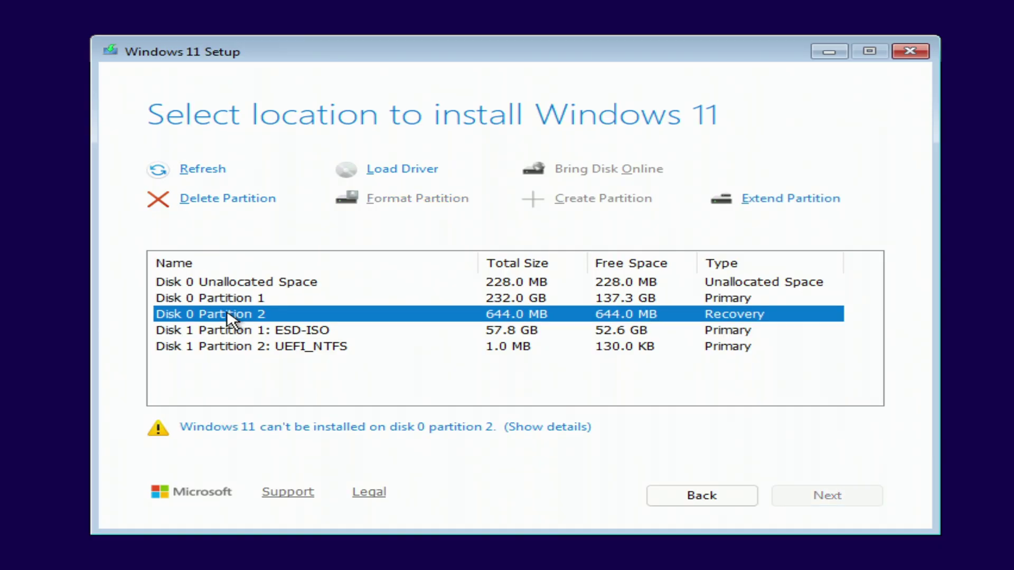
pyautogui.click(218, 204)
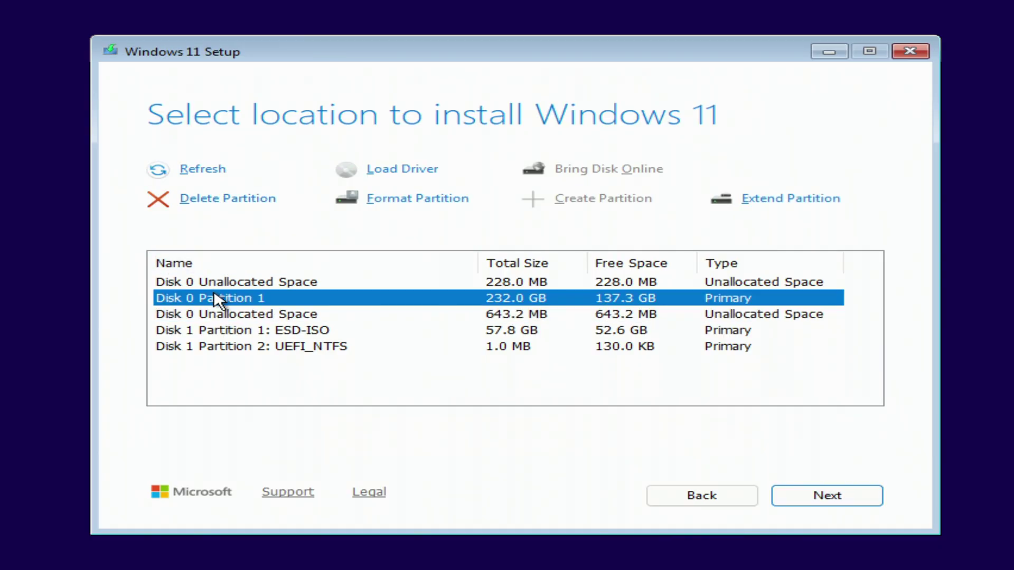
pyautogui.click(219, 206)
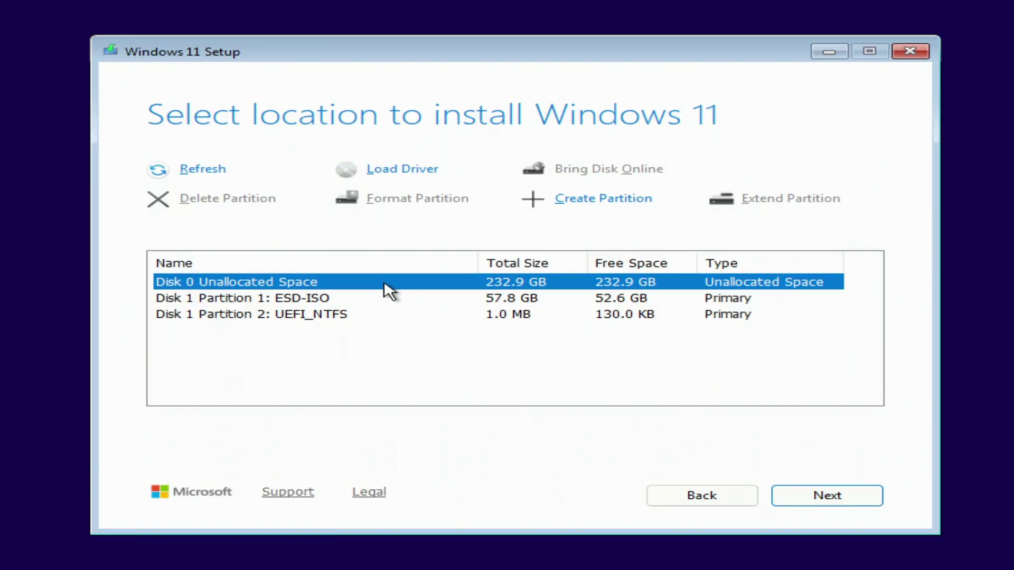
pyautogui.click(804, 508)
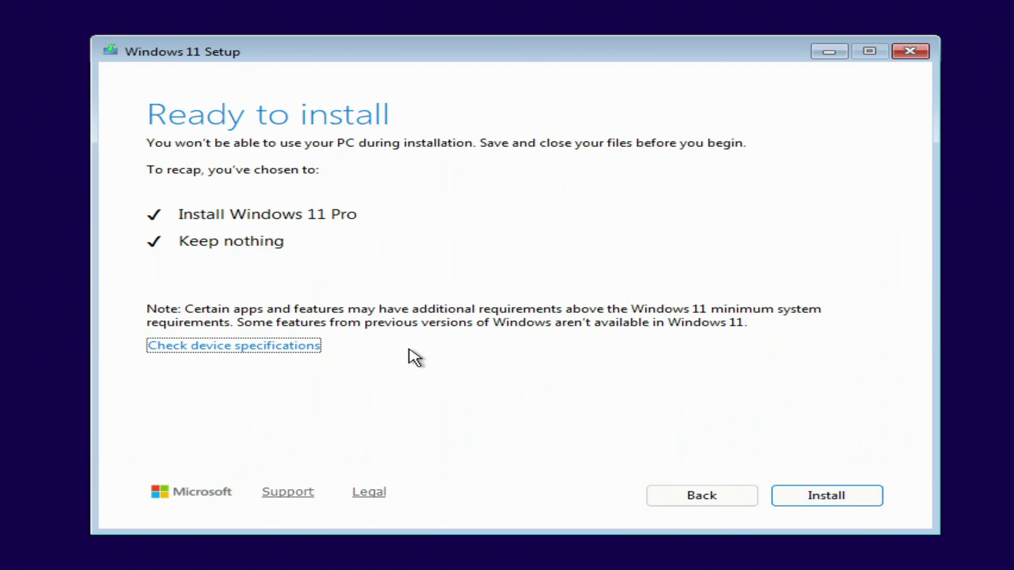
# Start the Windows 11 Pro installation from the Ready to install page.
pyautogui.click(791, 500)
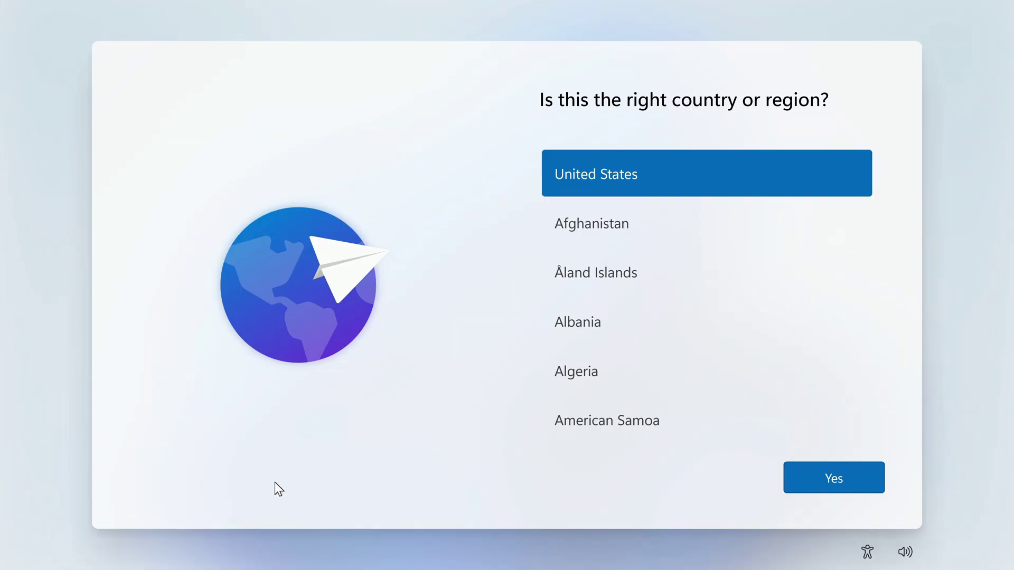
# Confirm the United States region and US keyboard layout, with no second layout.
pyautogui.click(808, 483)
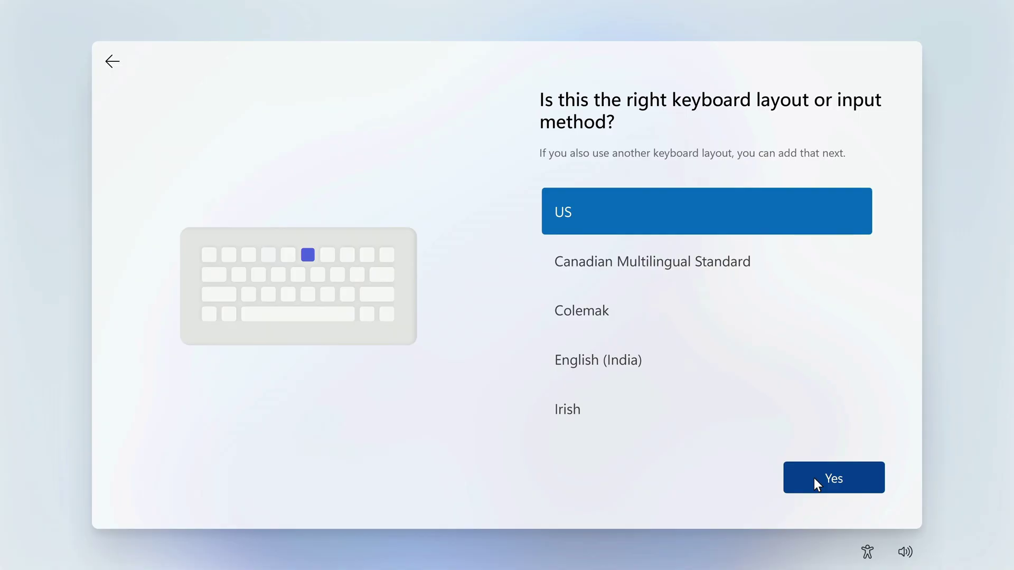
pyautogui.click(815, 480)
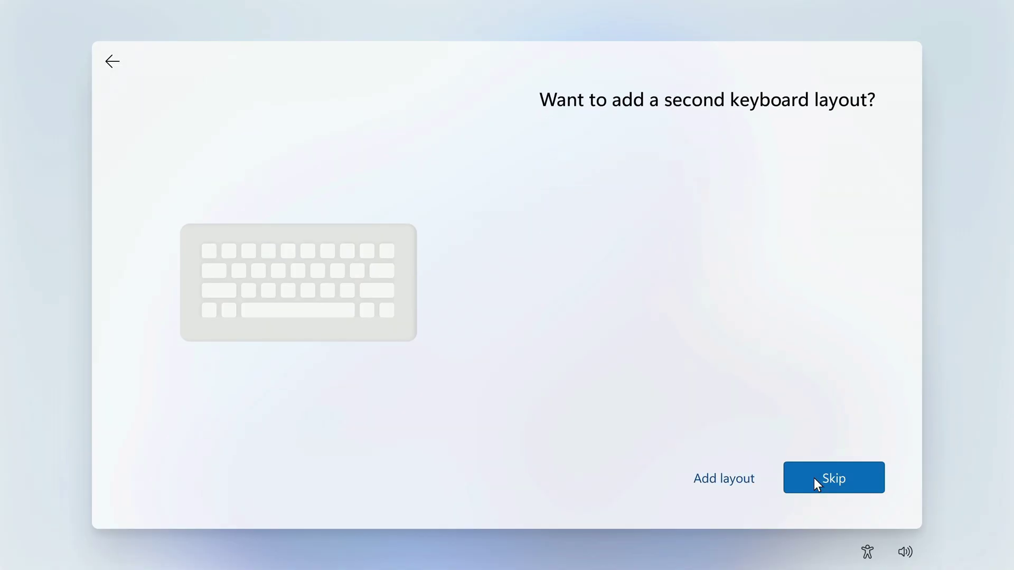
pyautogui.click(802, 479)
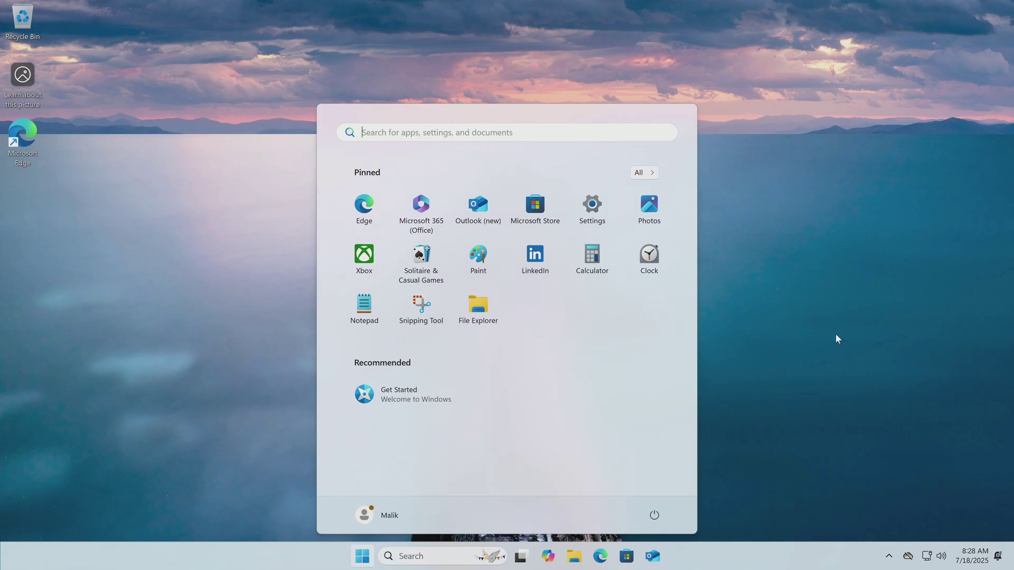
# Open Settings > System > Activation and expand the activation state showing the digital license.
pyautogui.click(585, 217)
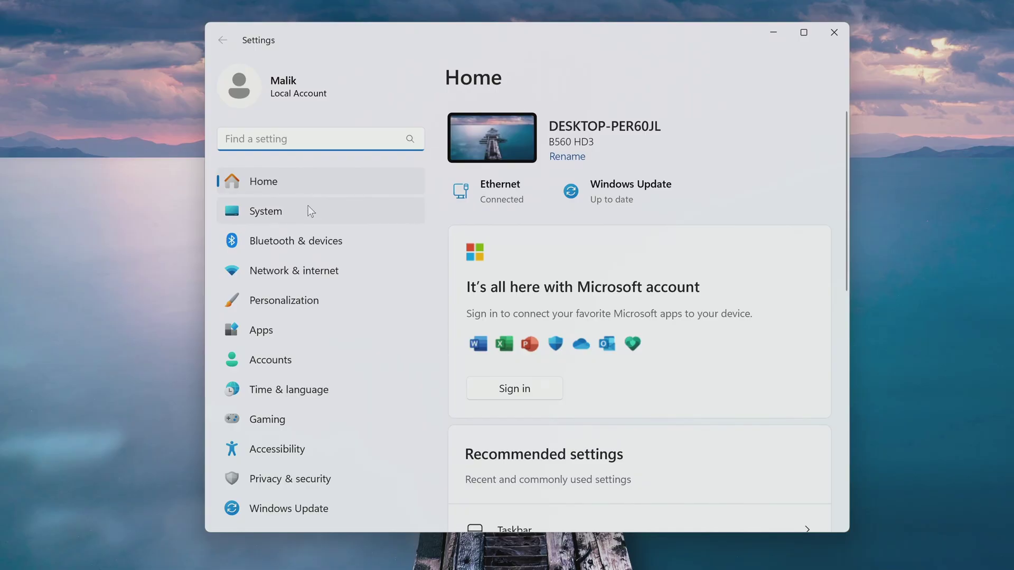
pyautogui.click(311, 210)
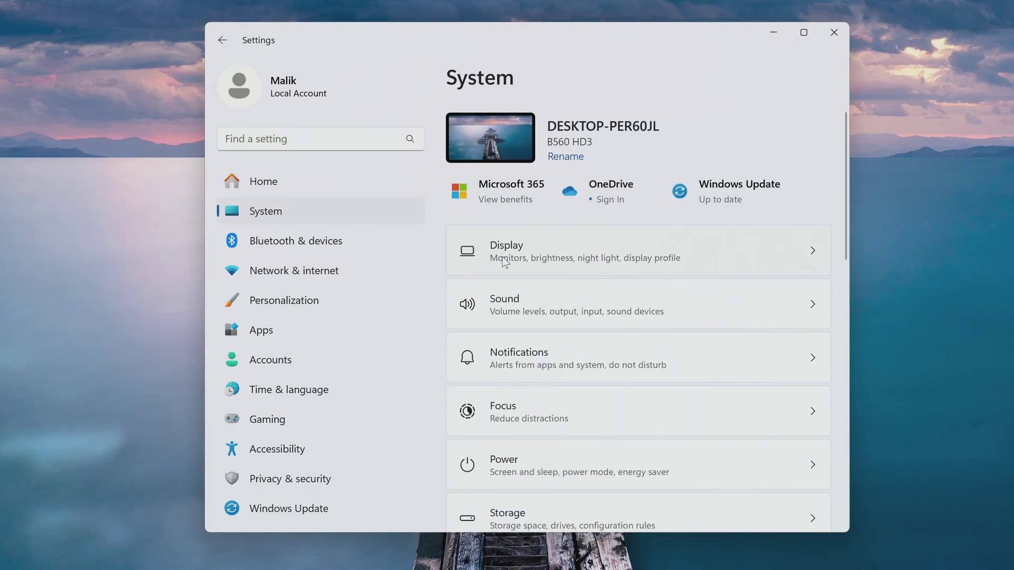
pyautogui.scroll(-10, 504, 262)
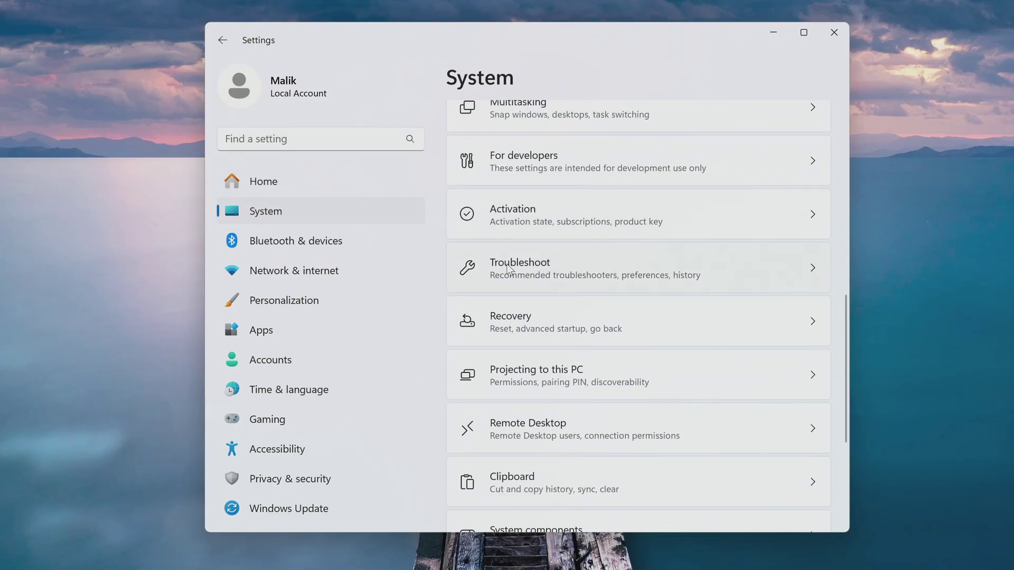
pyautogui.click(535, 238)
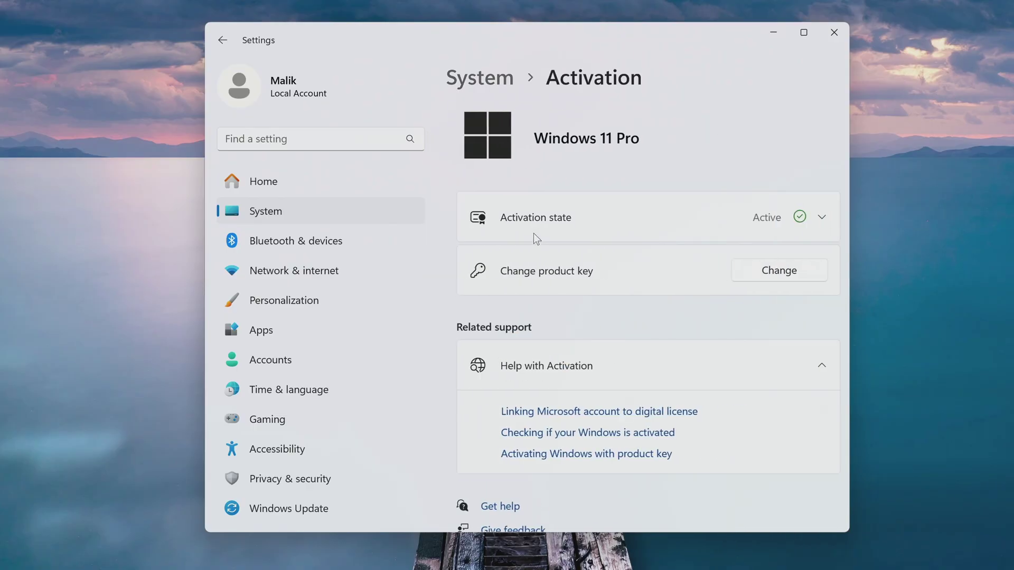
pyautogui.click(576, 233)
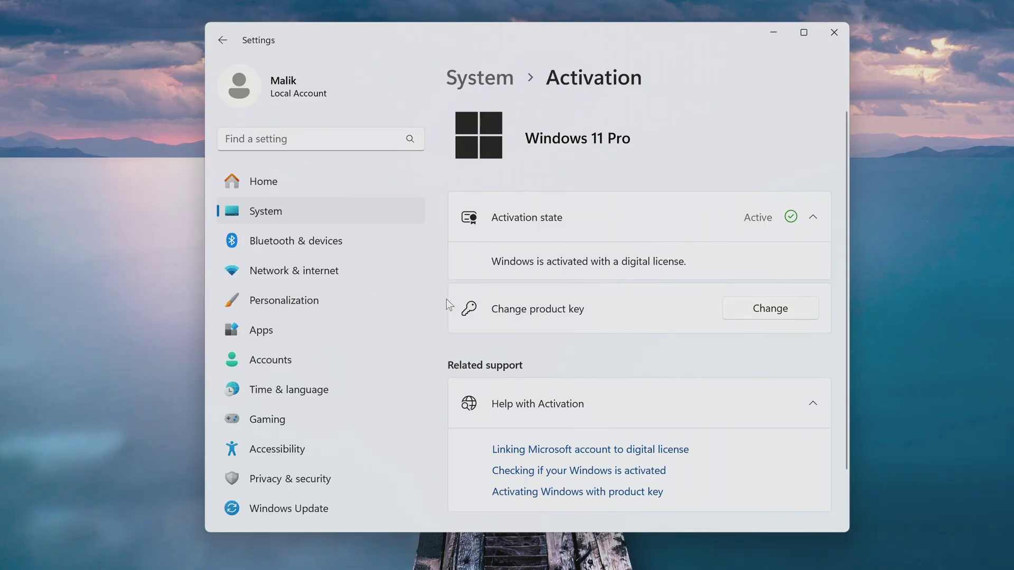
# Review the local administrator account under Accounts, then close Settings.
pyautogui.click(371, 359)
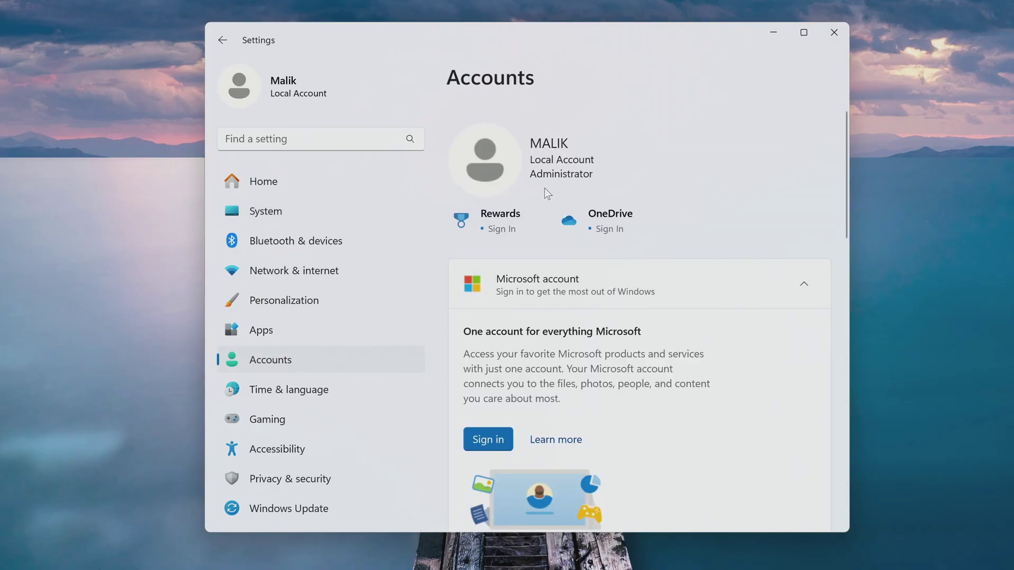
pyautogui.scroll(-3, 564, 185)
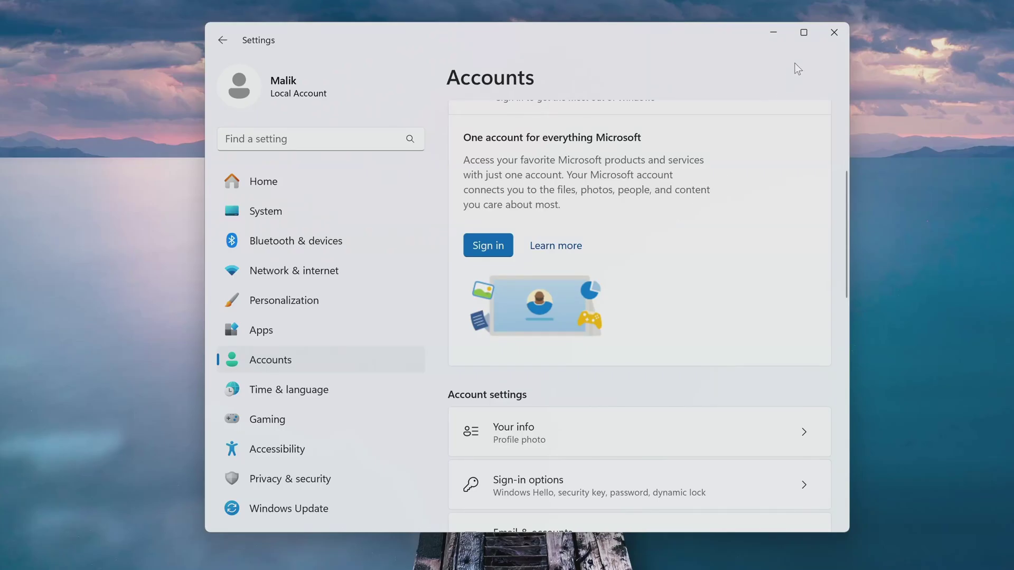
pyautogui.click(833, 32)
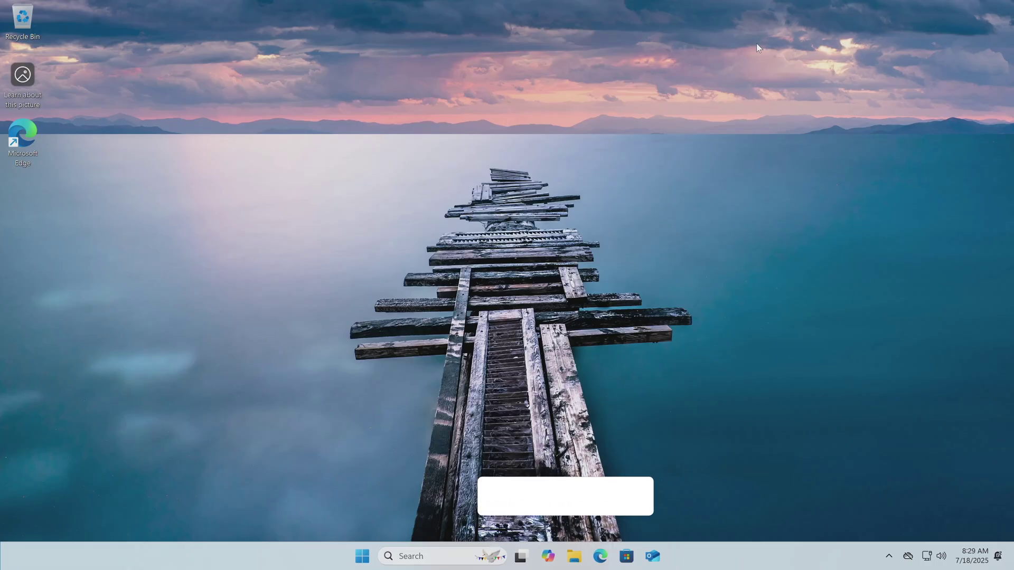